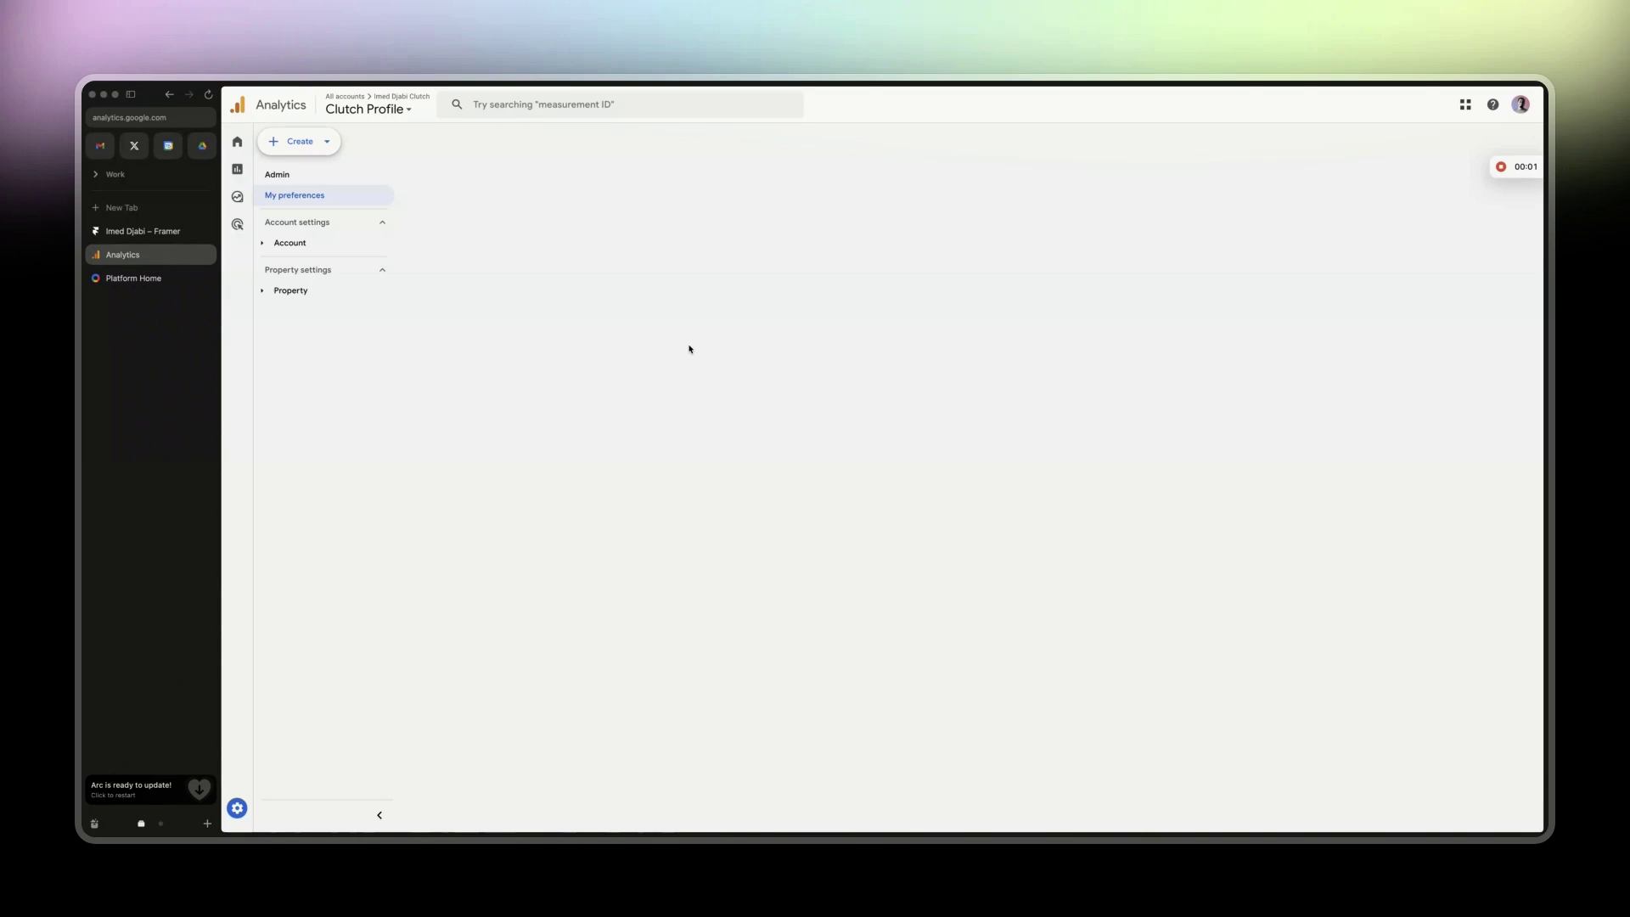
Clear the old Google Analytics measurement ID in Framer's site settings, then return to Analytics
{"action": "key", "text": "ctrl+Tab"}
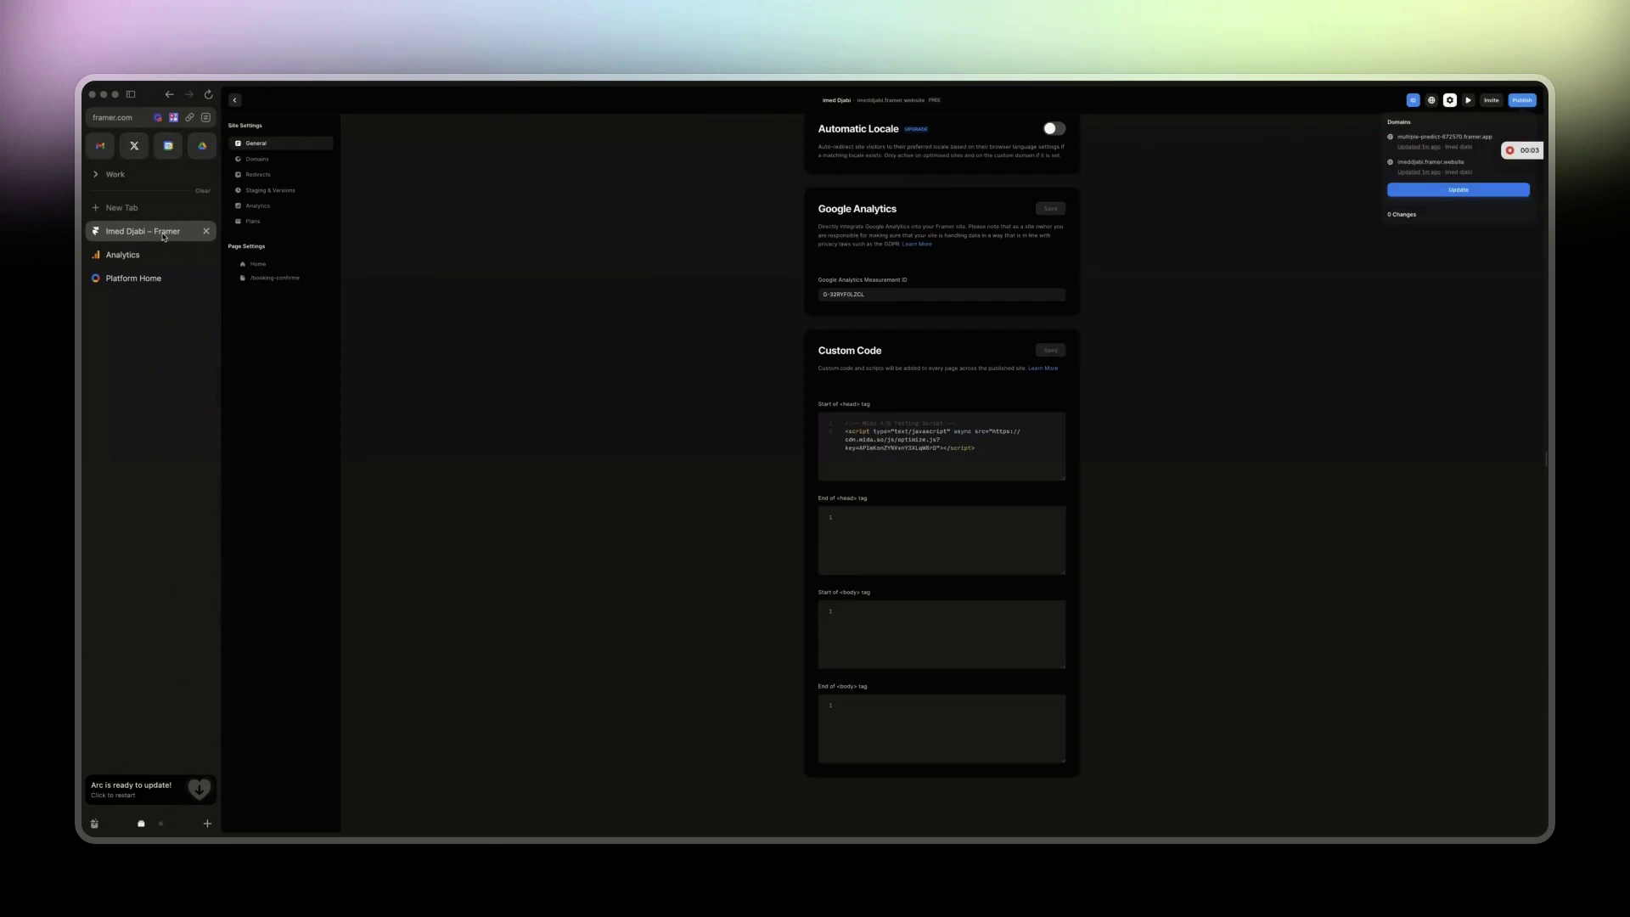
{"action": "left_click", "coordinate": [872, 294]}
{"action": "key", "text": "ctrl+a"}
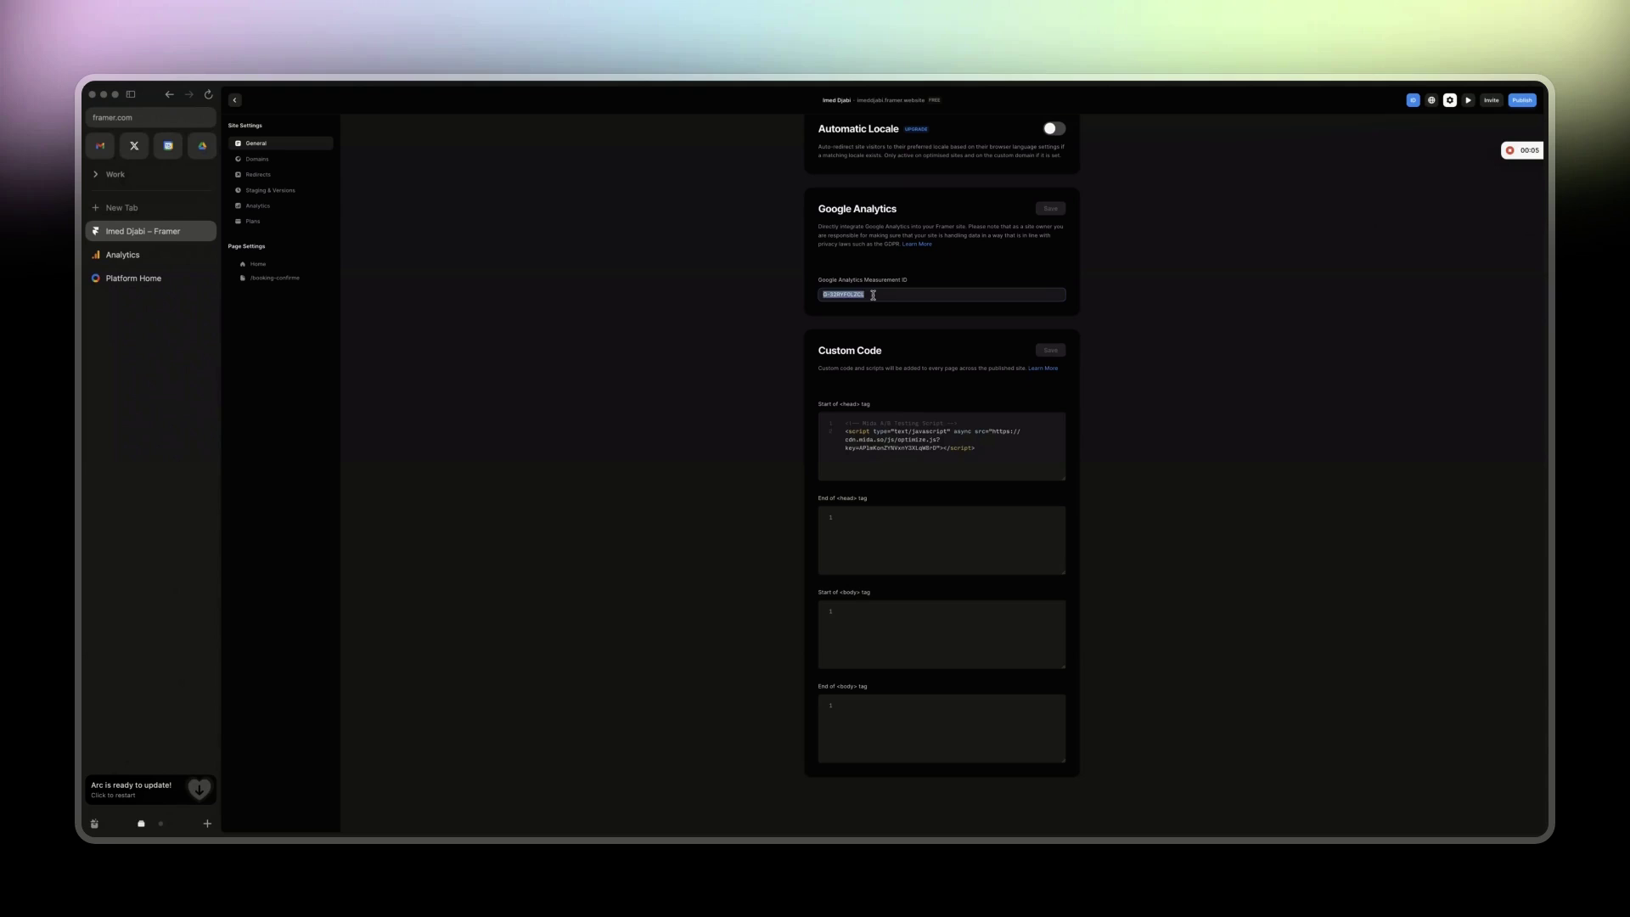
{"action": "key", "text": "BackSpace"}
{"action": "left_click", "coordinate": [122, 255]}
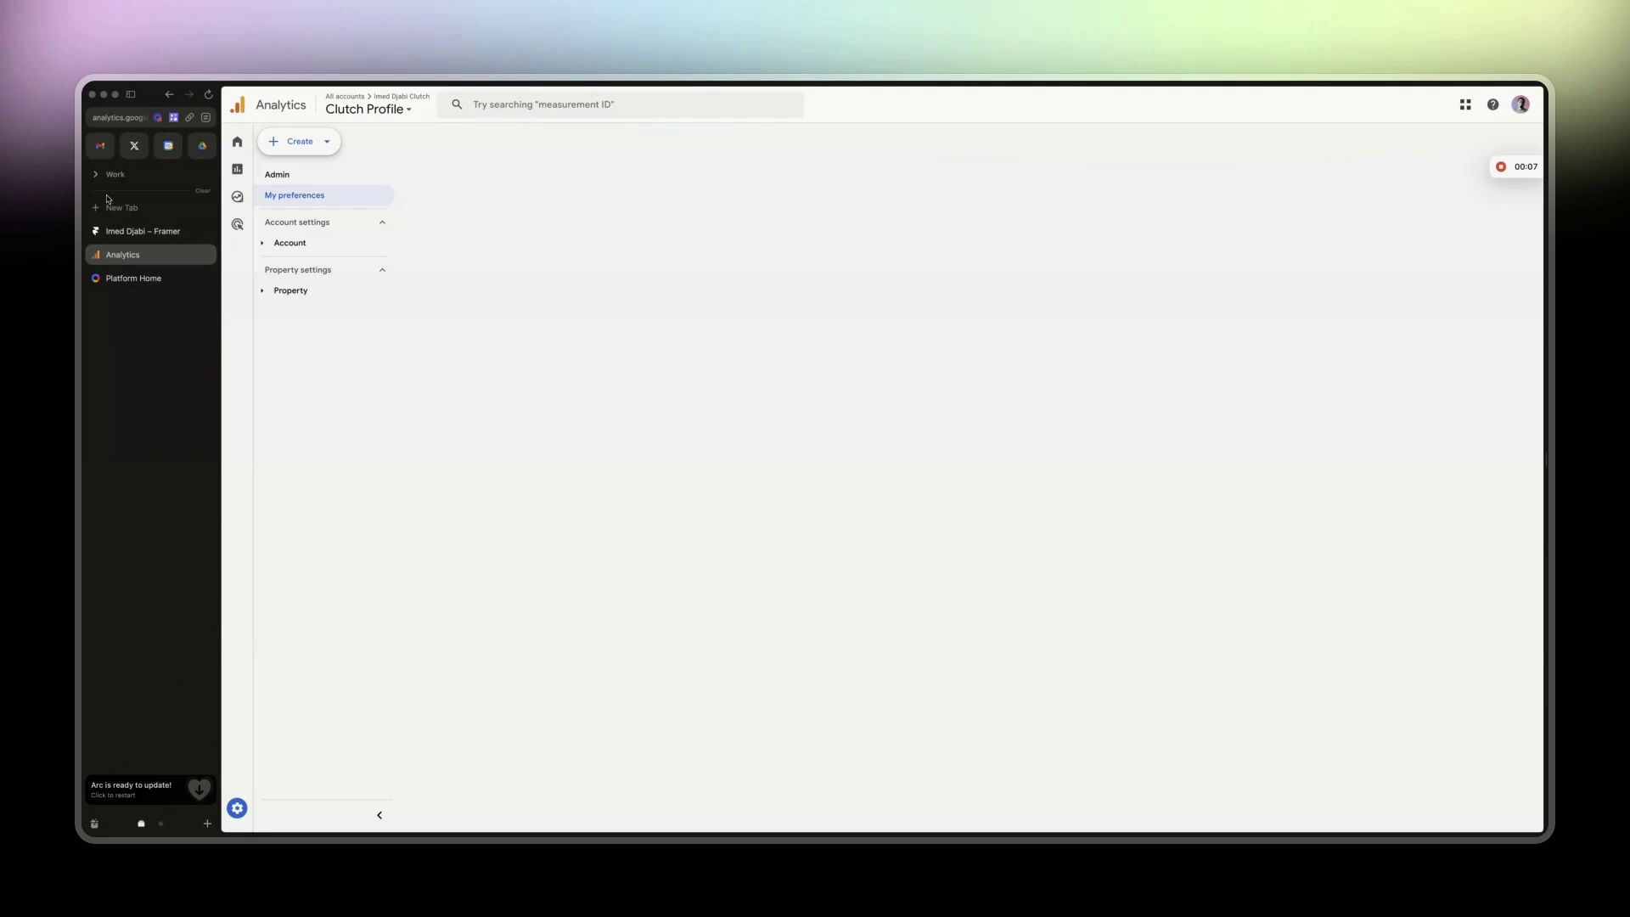
Switch Google Analytics to a different signed-in Google account from the profile avatar
{"action": "left_click", "coordinate": [118, 118]}
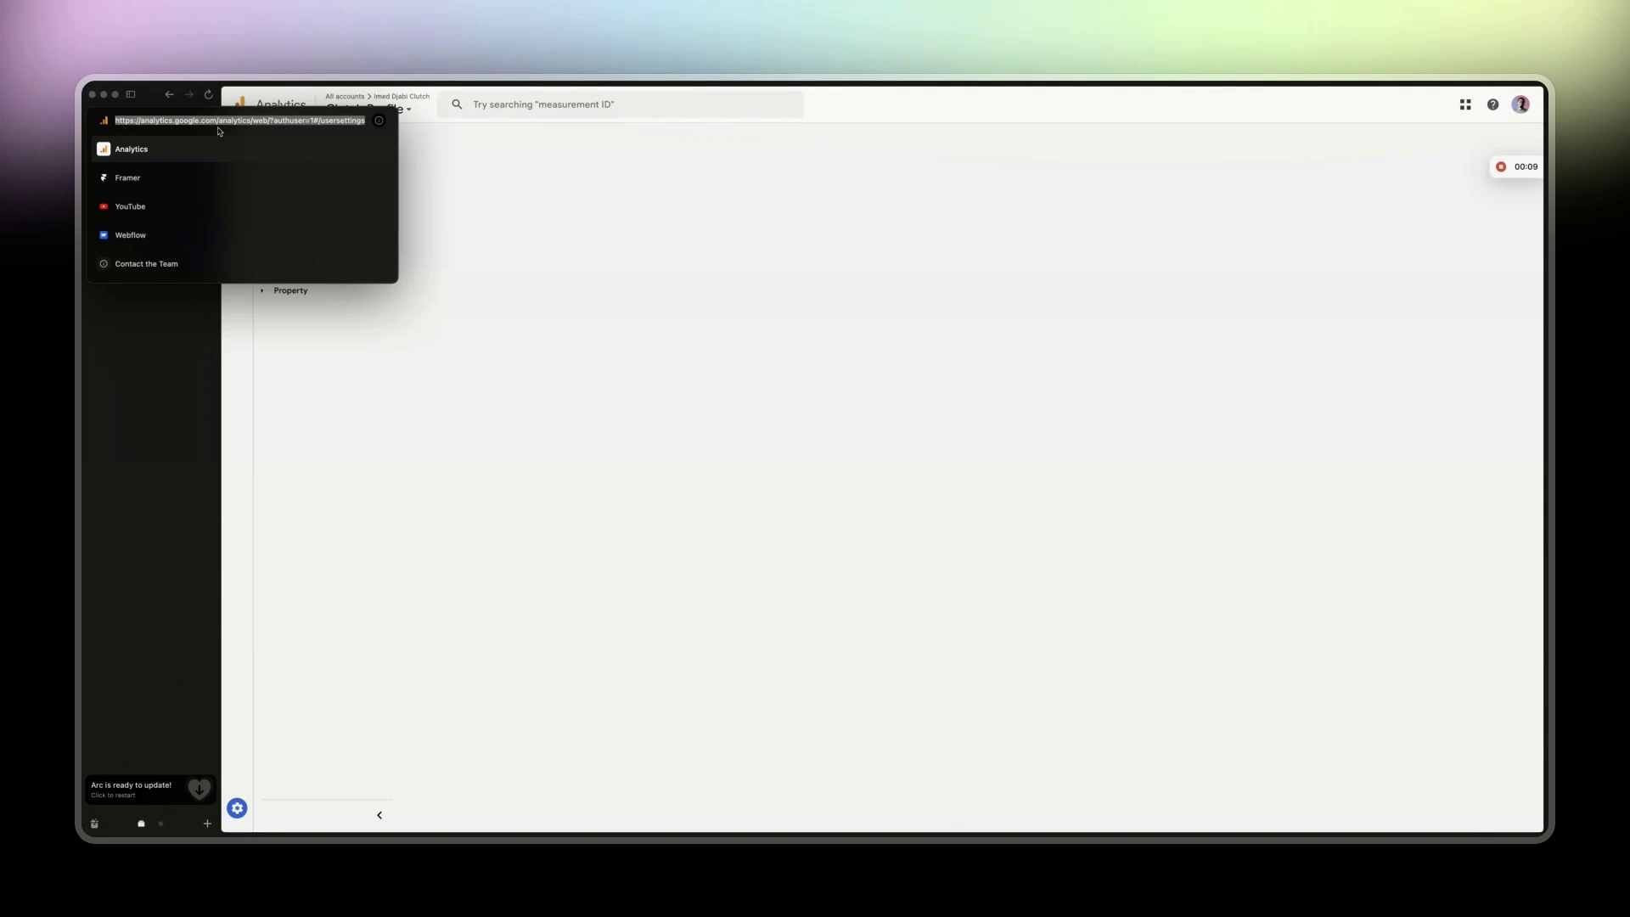
{"action": "left_click_drag", "start_coordinate": [269, 121], "coordinate": [651, 119]}
{"action": "key", "text": "Escape"}
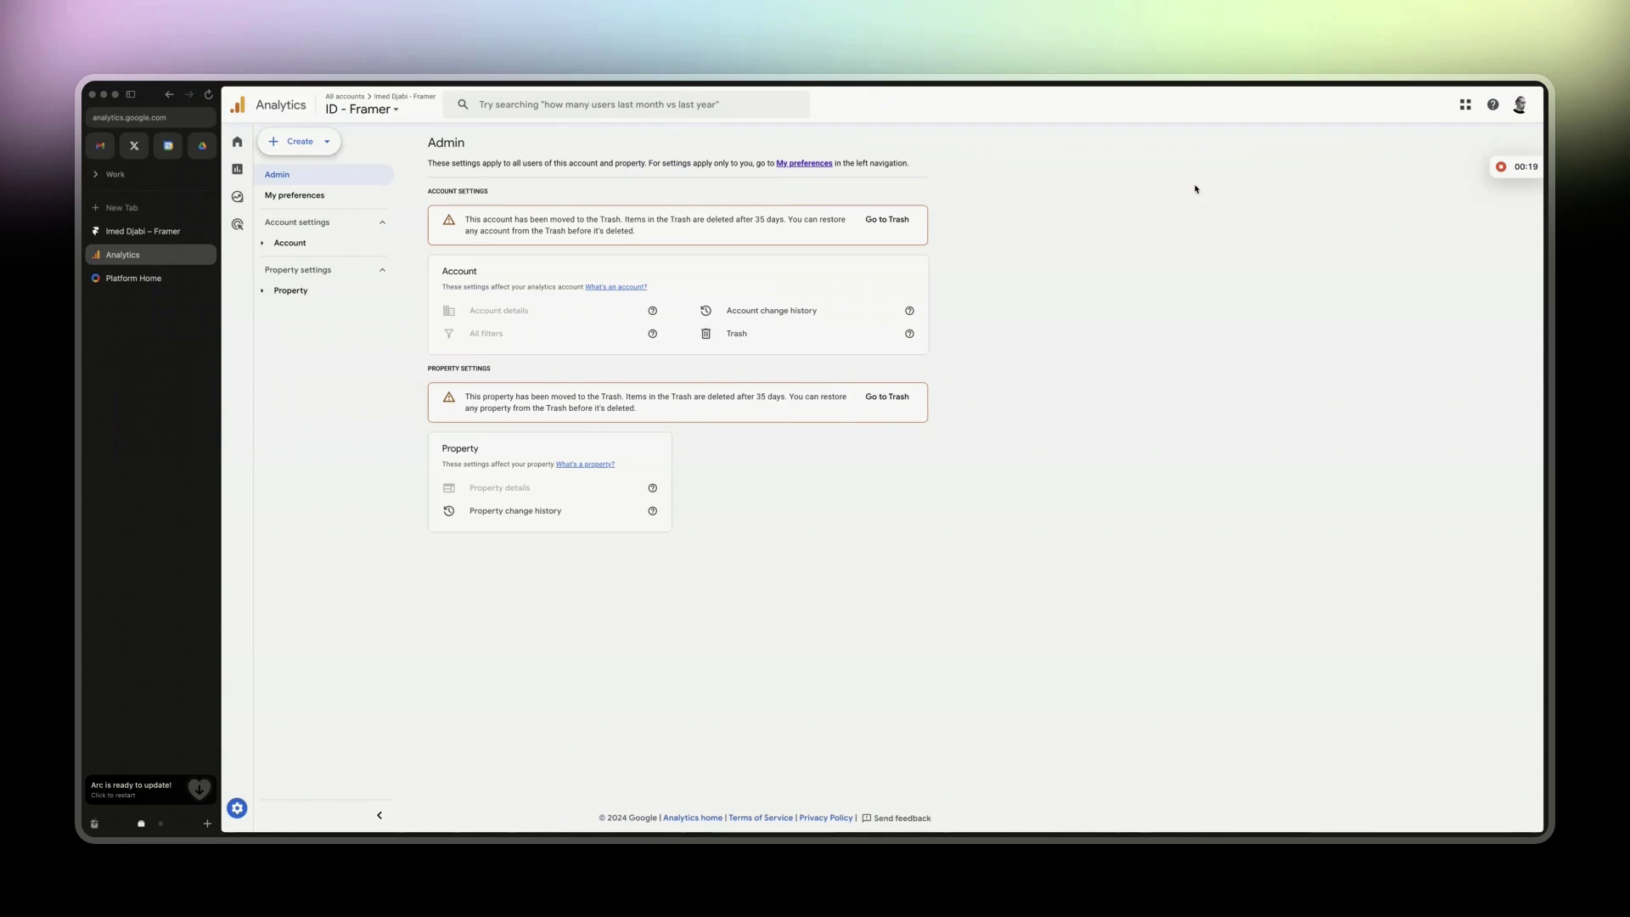
{"action": "left_click", "coordinate": [1520, 105]}
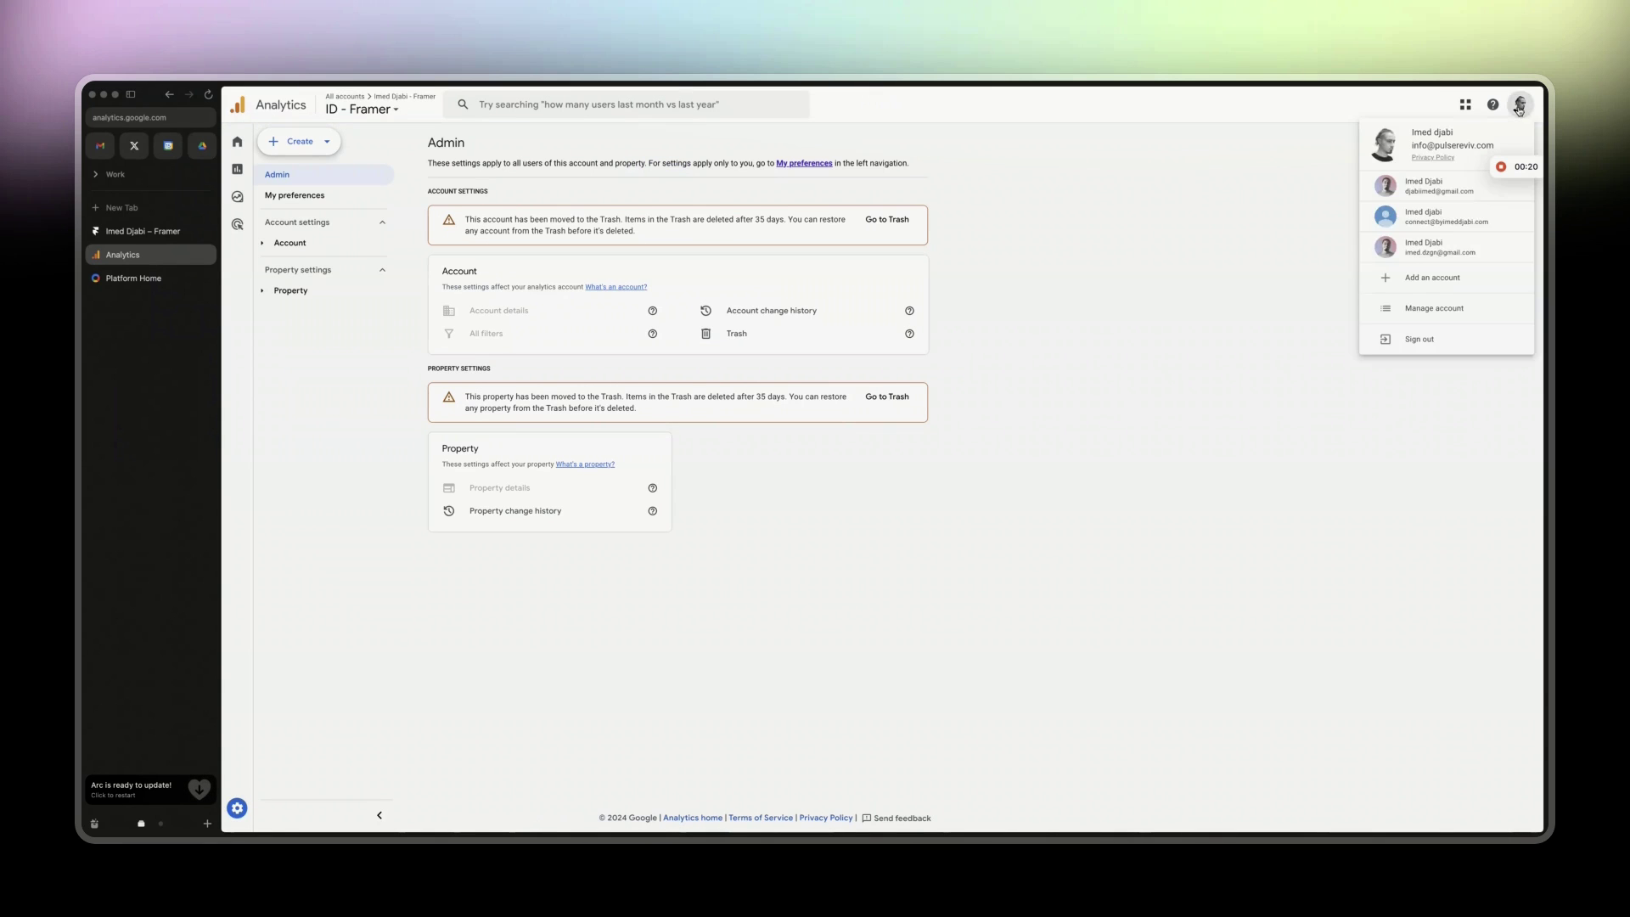
{"action": "left_click", "coordinate": [1415, 196]}
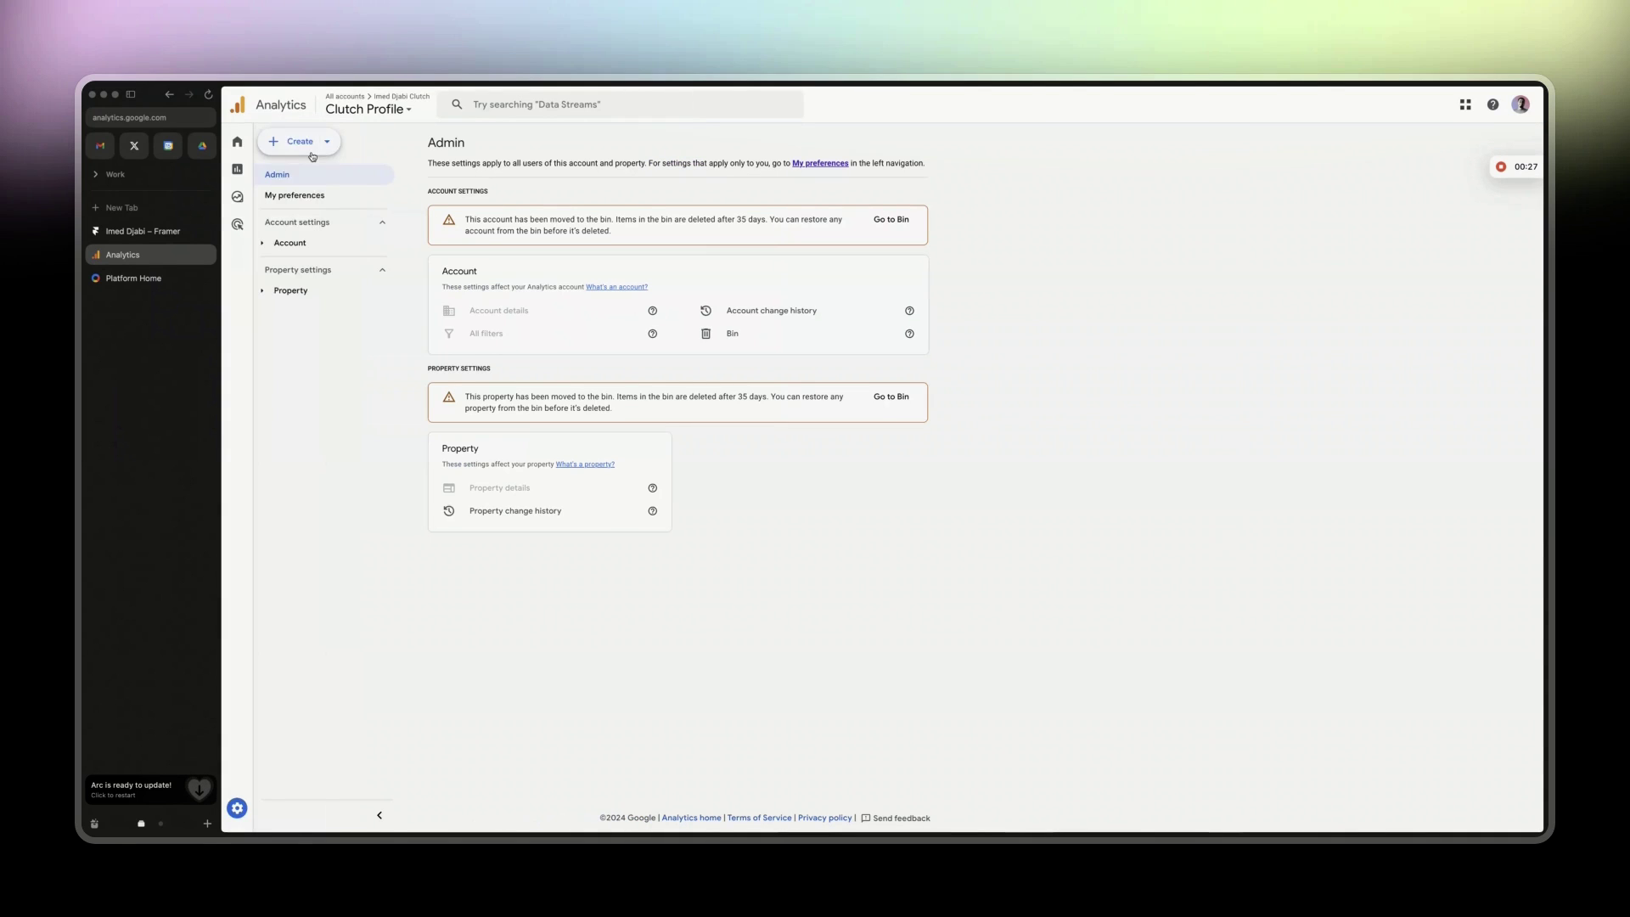
Start a new Analytics account and enter the owner's full name as the account name
{"action": "left_click", "coordinate": [307, 146]}
{"action": "left_click", "coordinate": [280, 173]}
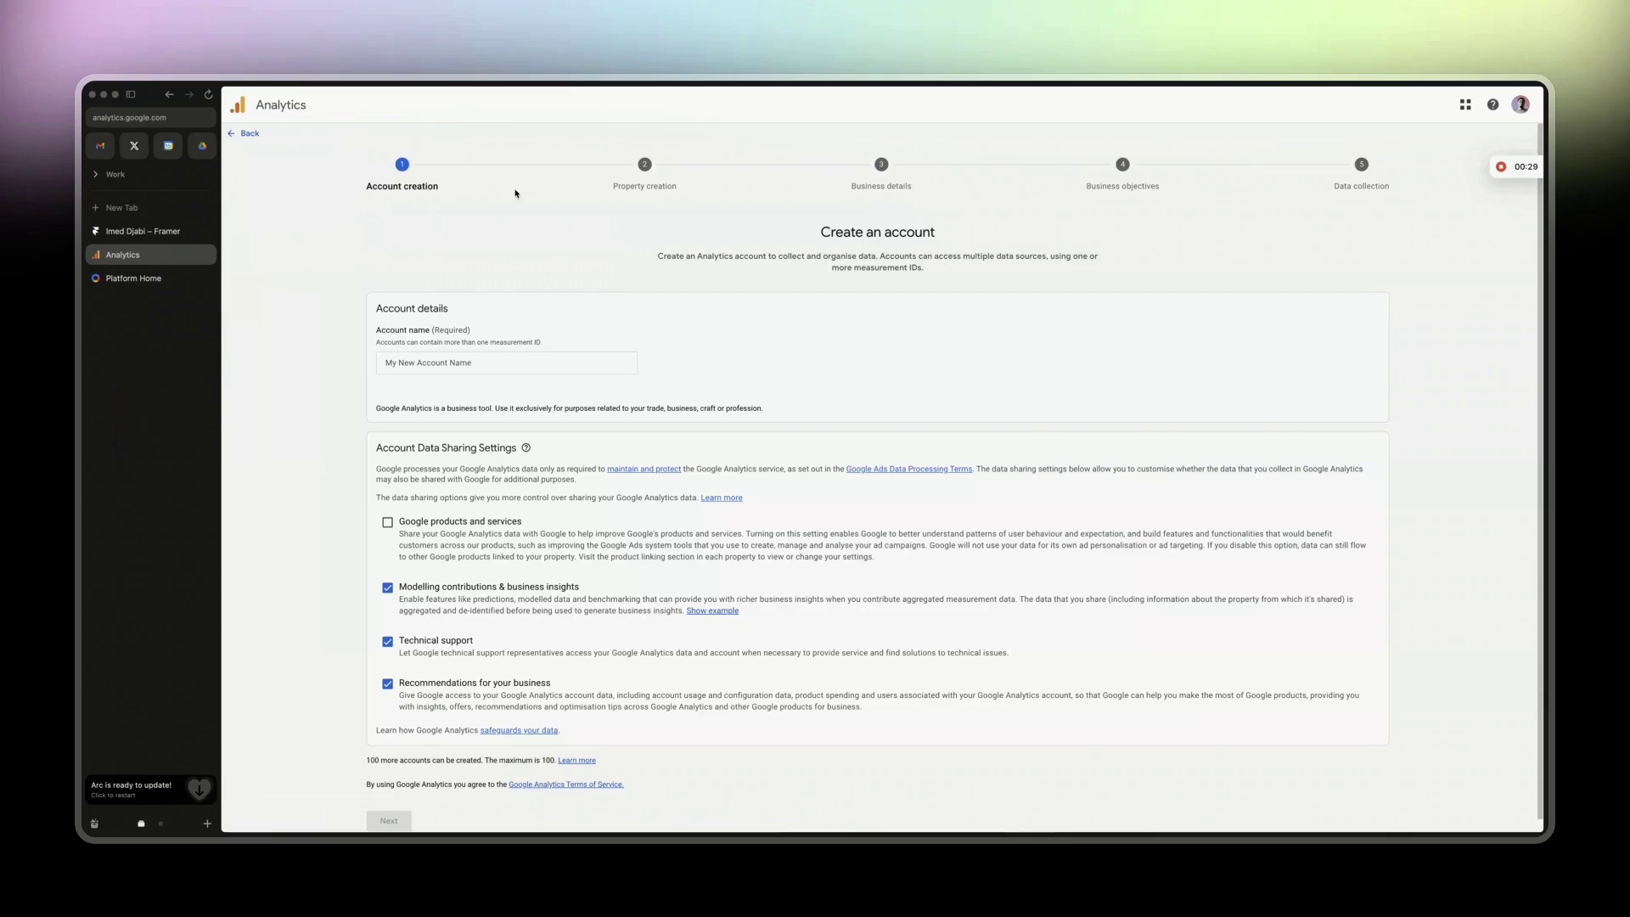
{"action": "left_click", "coordinate": [465, 361]}
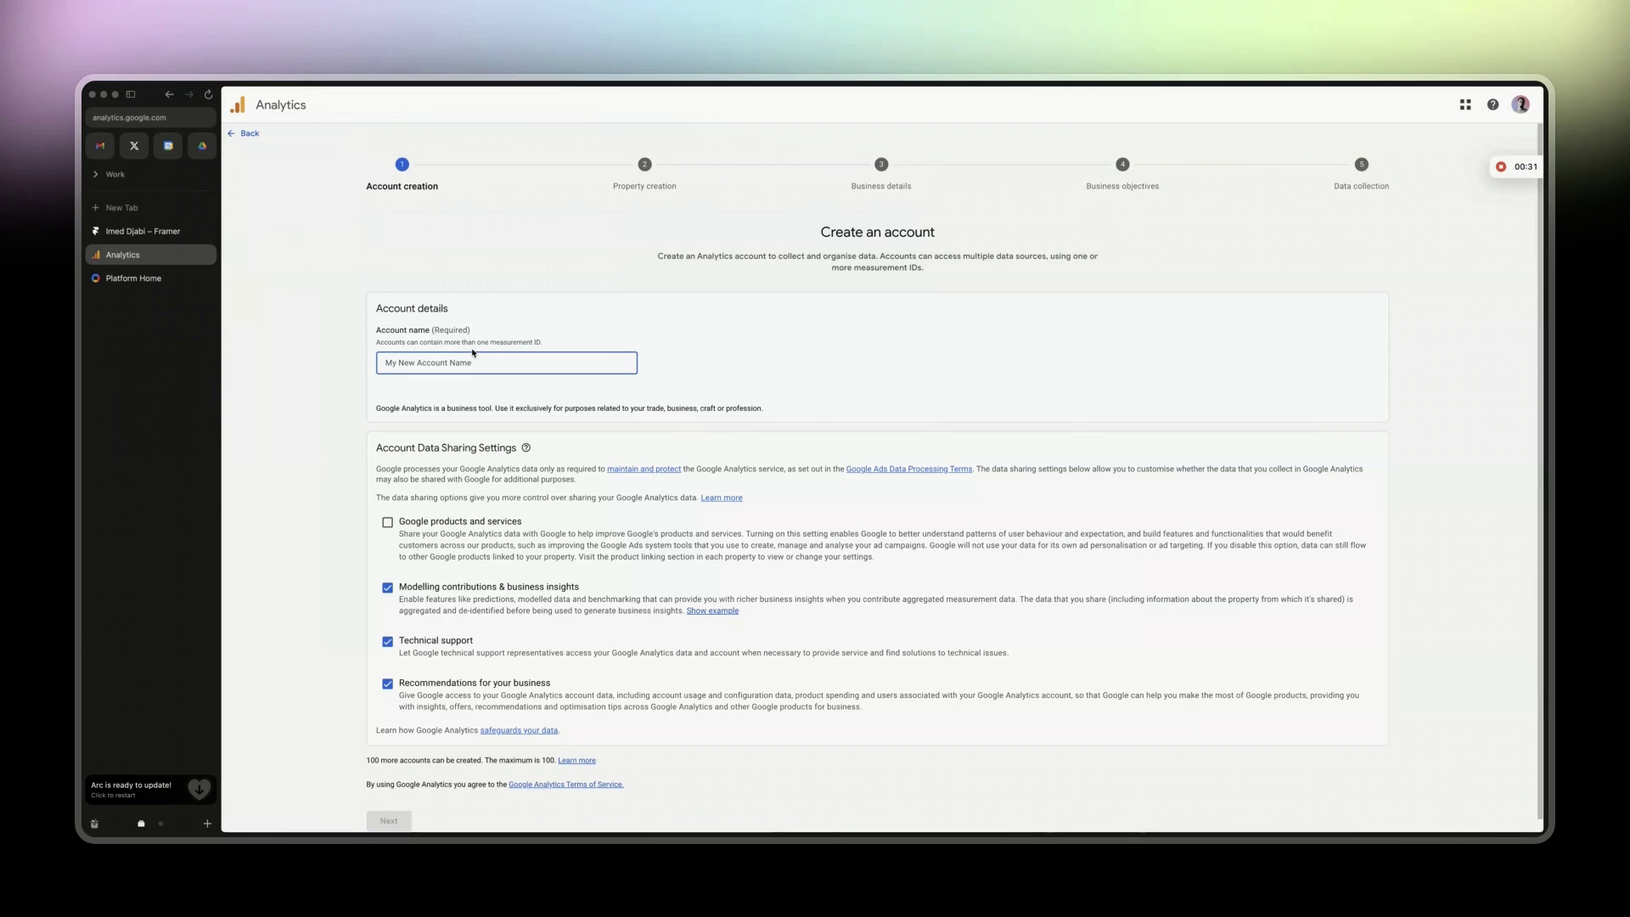
{"action": "type", "text": "Imed DJabi"}
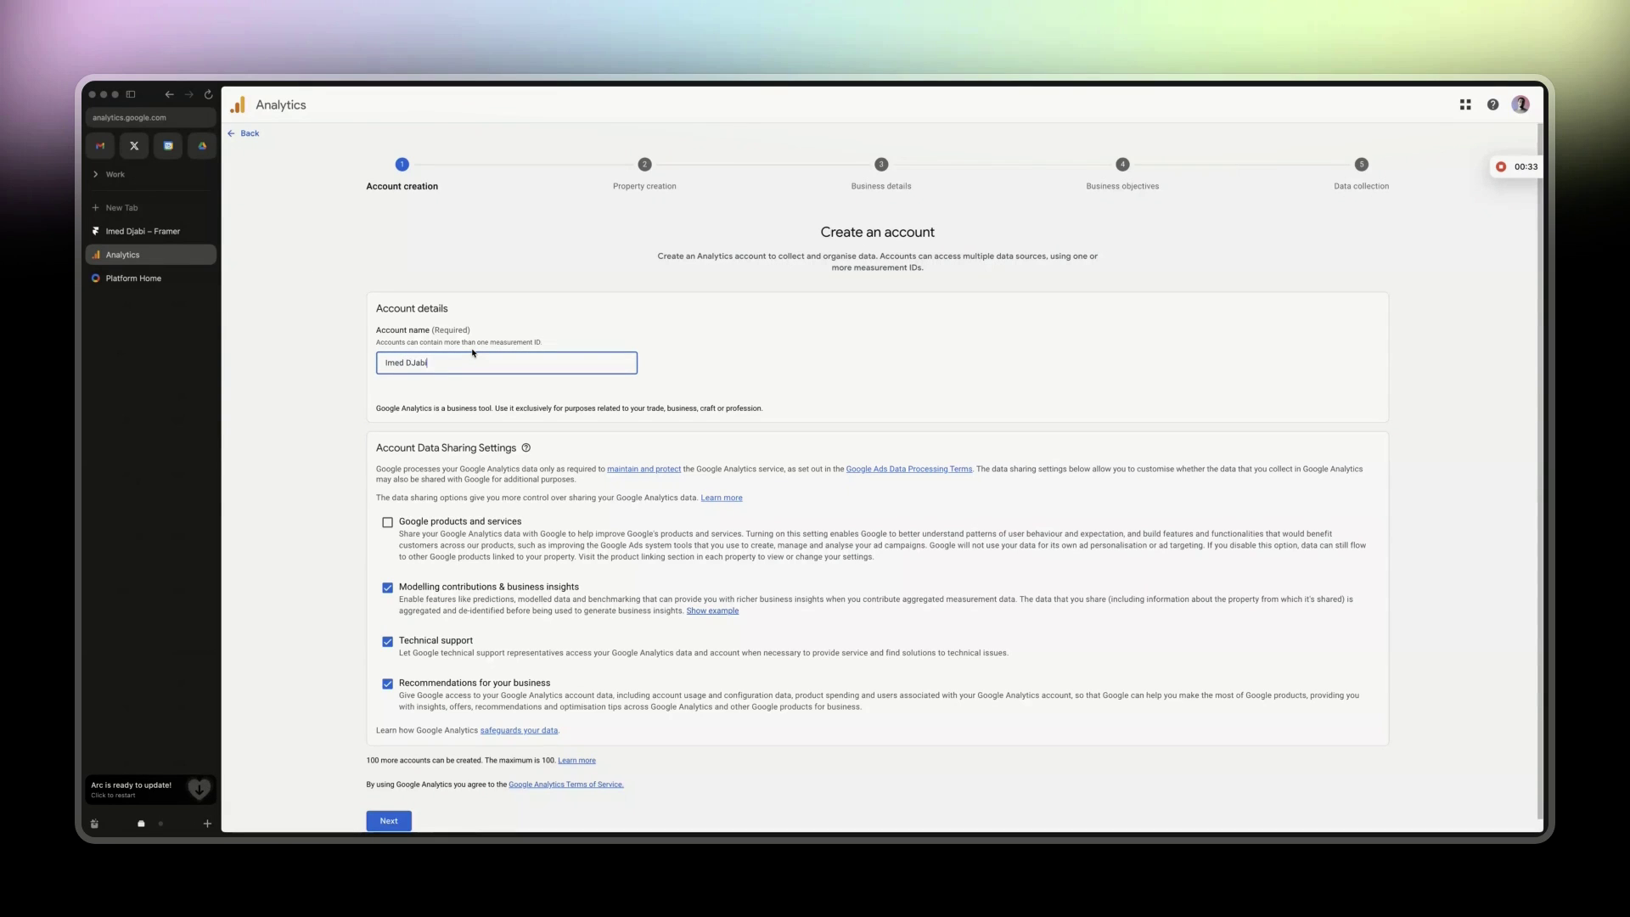
{"action": "type", "text": "jabi"}
Name the new property 'ID - Framer' with Canada as the reporting country
{"action": "left_click", "coordinate": [401, 814]}
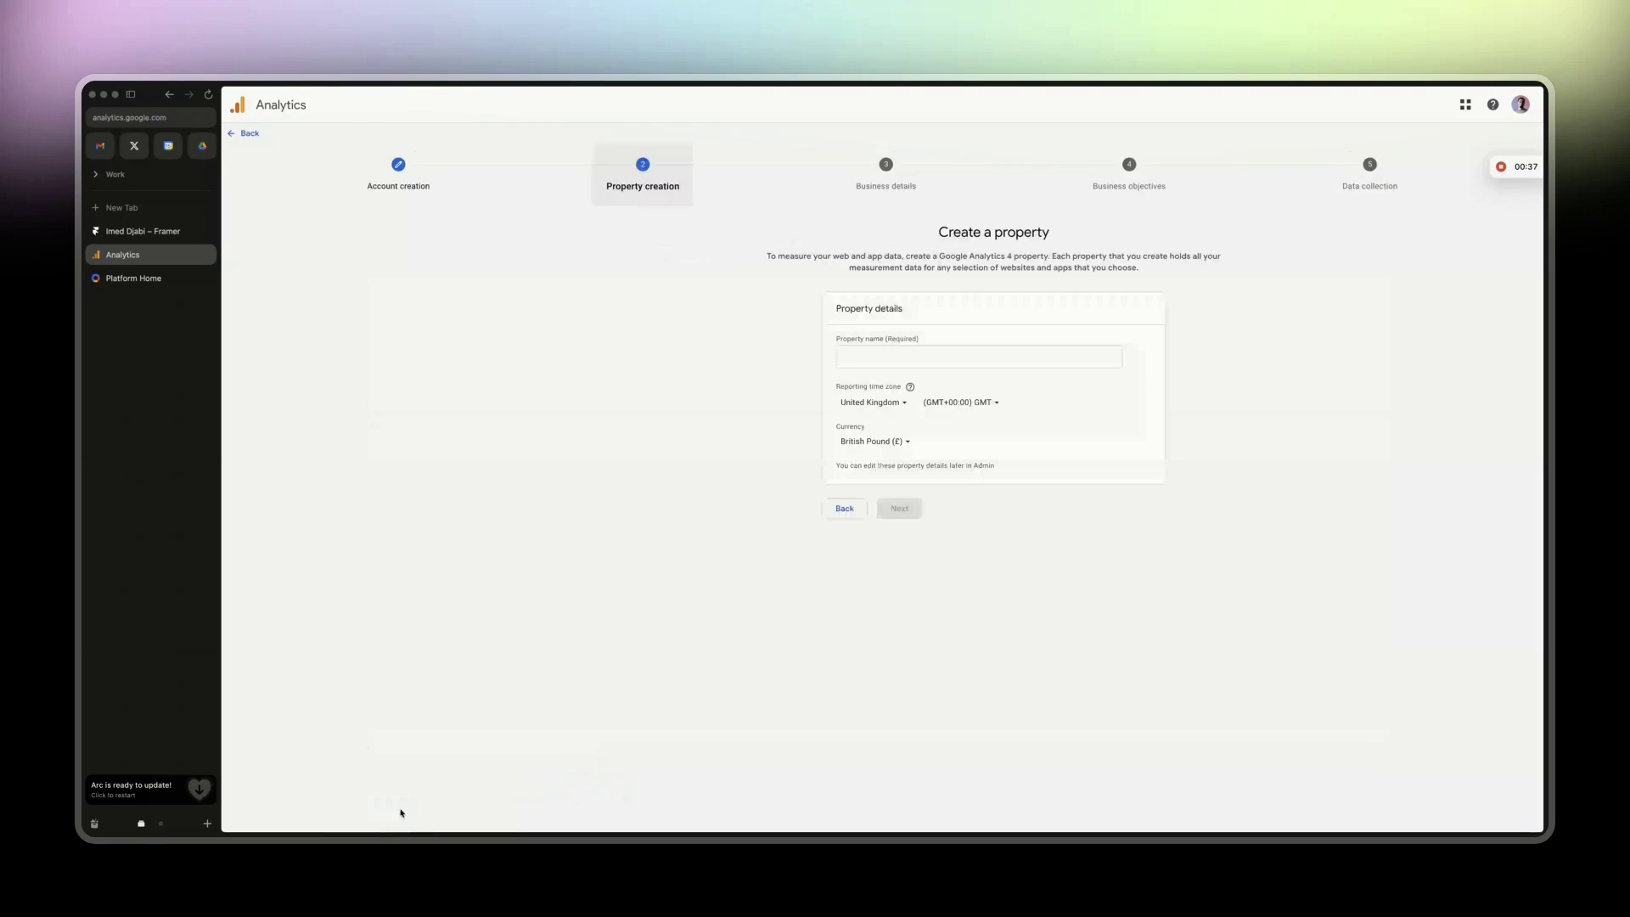
{"action": "left_click", "coordinate": [791, 361]}
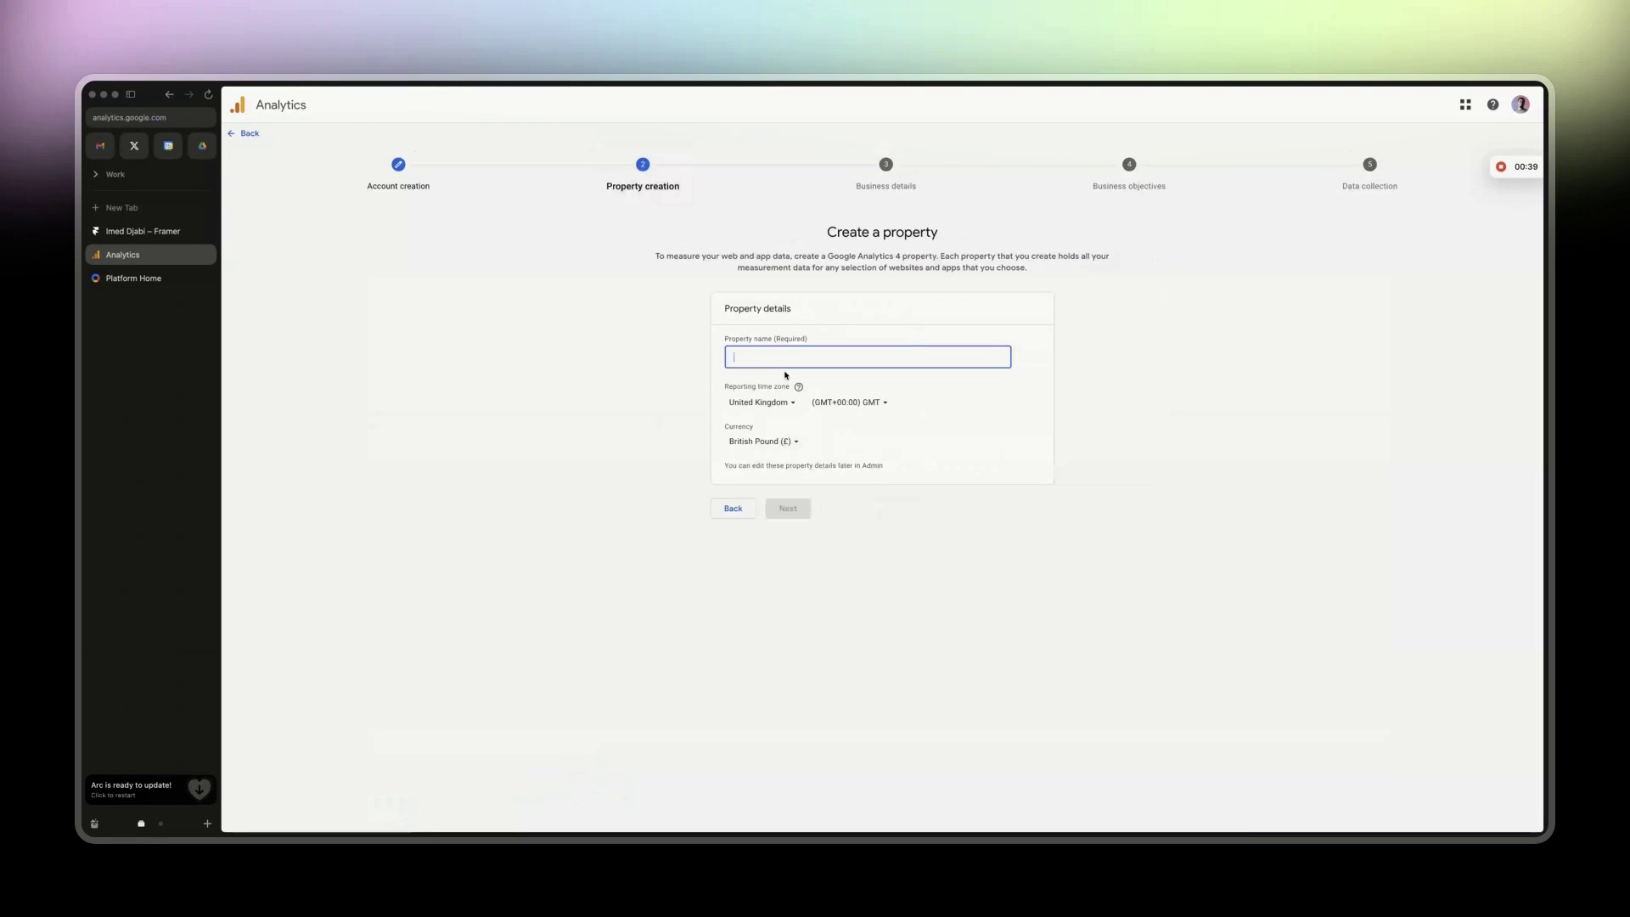
{"action": "type", "text": "ID - Framer"}
{"action": "left_click", "coordinate": [779, 403]}
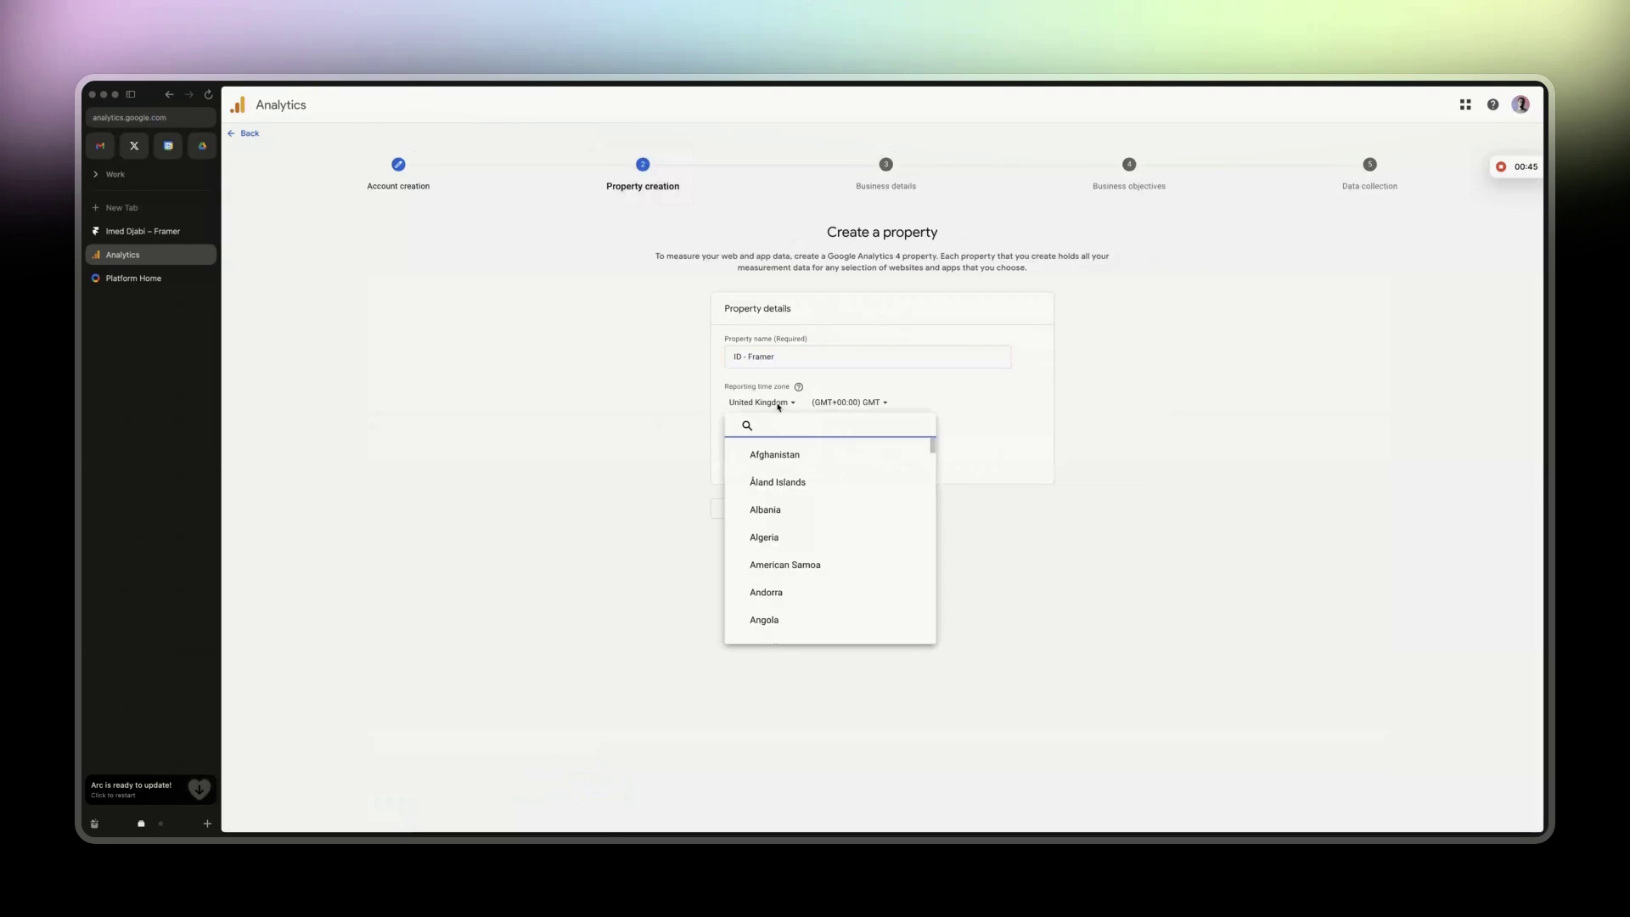
{"action": "type", "text": "canada"}
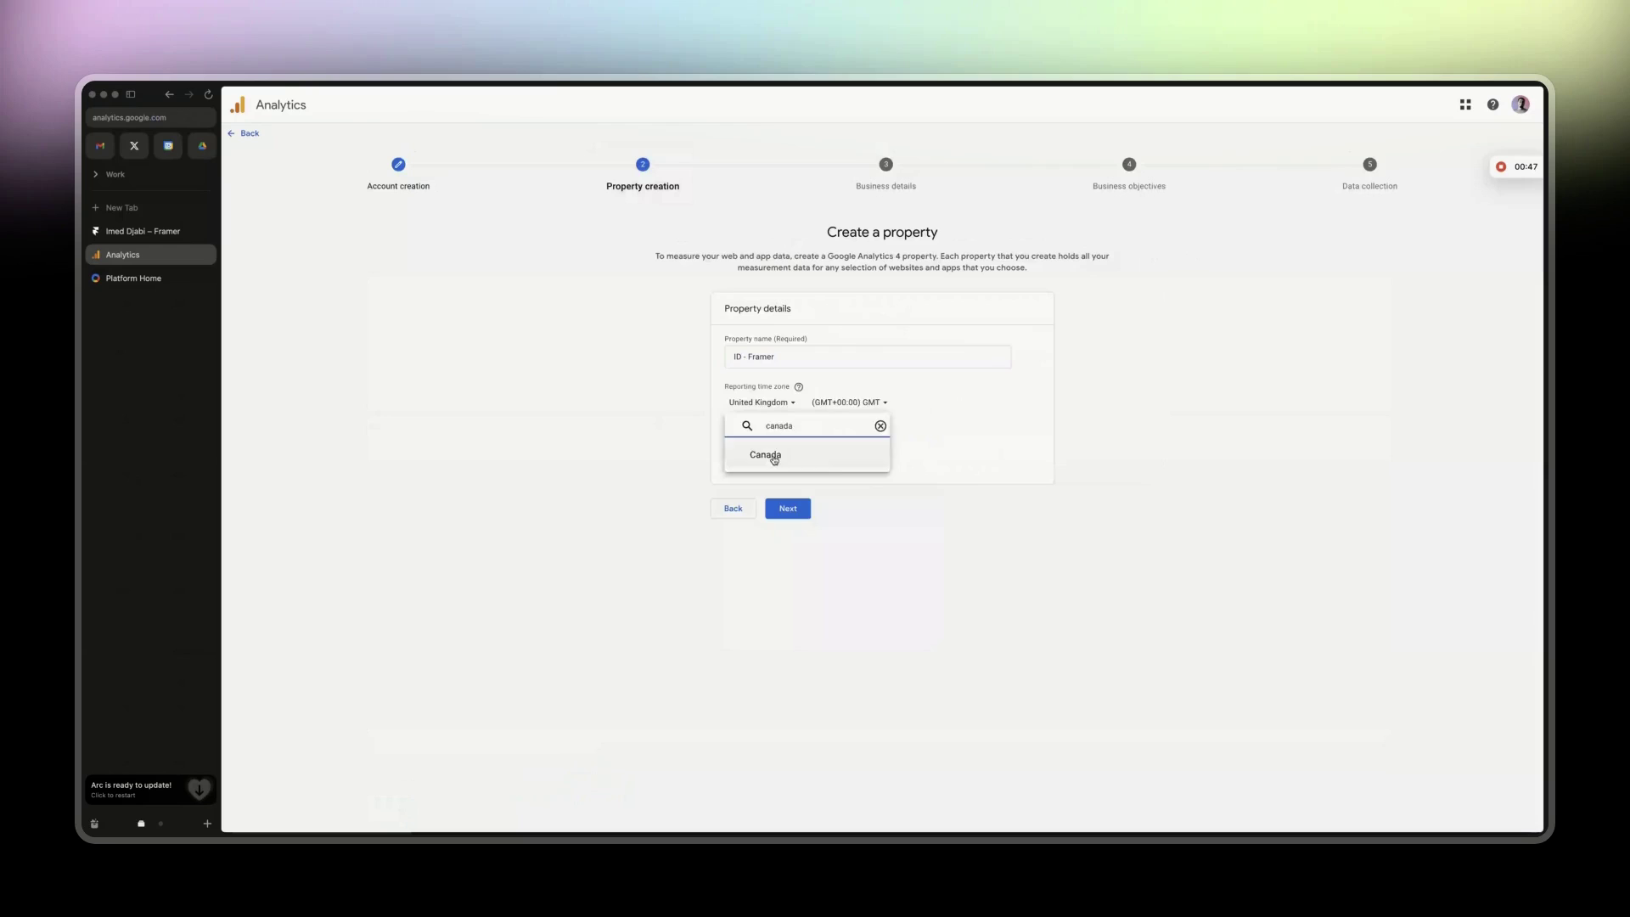
{"action": "left_click", "coordinate": [768, 456]}
Set the property's time zone to Toronto Time and currency to US Dollar
{"action": "left_click", "coordinate": [859, 404]}
{"action": "type", "text": "est"}
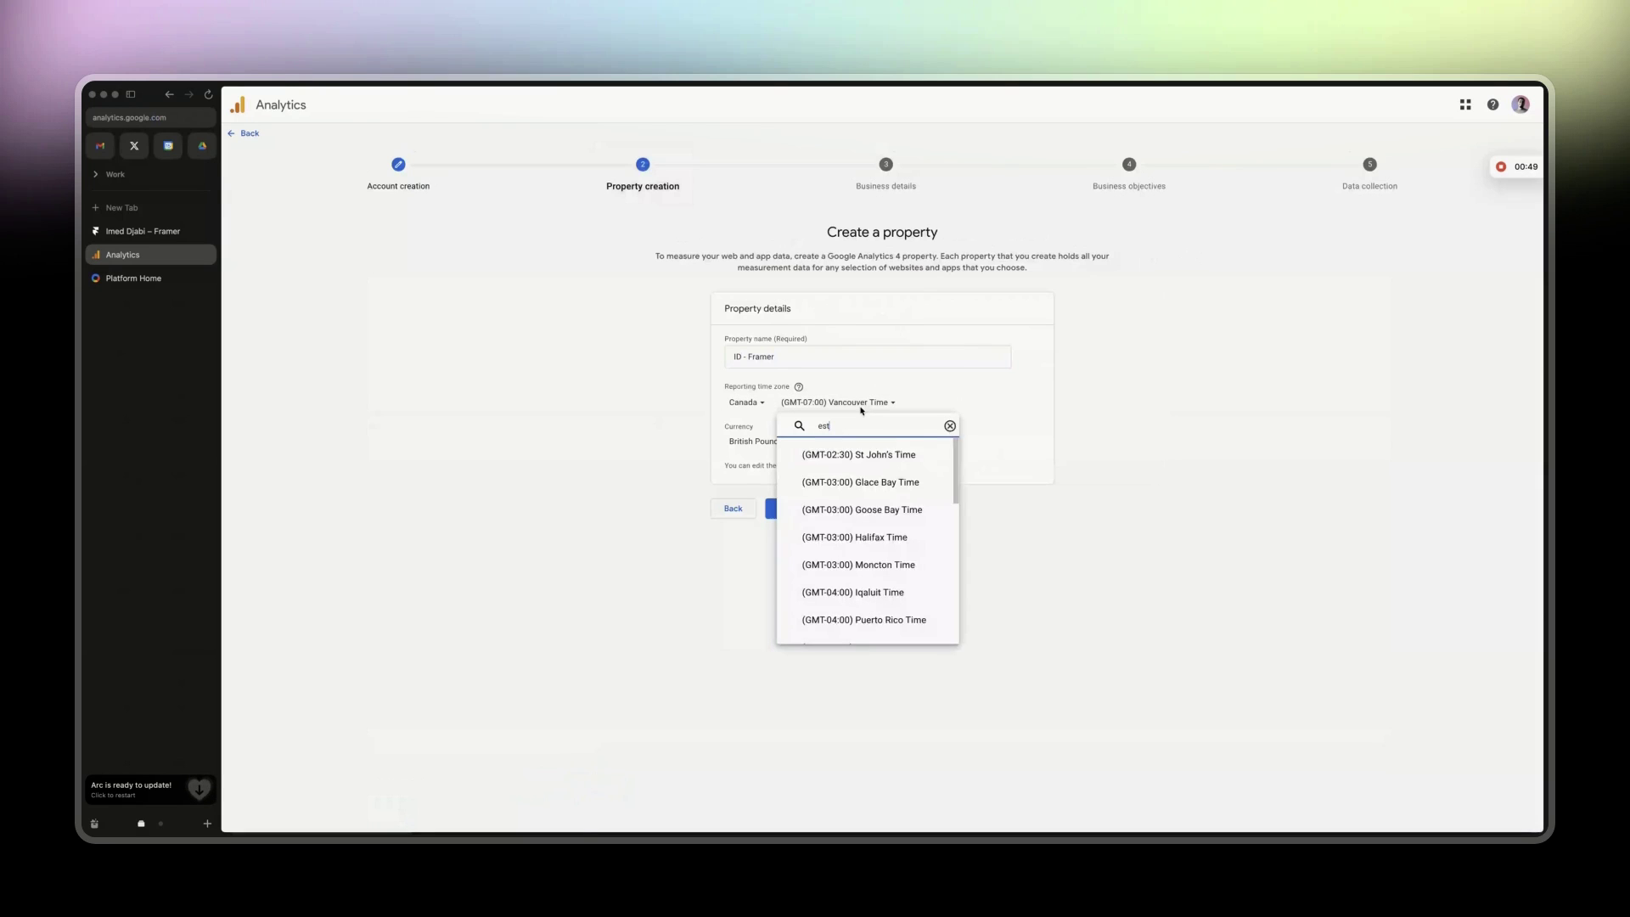
{"action": "key", "text": "BackSpace"}
{"action": "key", "text": "BackSpace"}
{"action": "type", "text": "ast"}
{"action": "key", "text": "BackSpace"}
{"action": "key", "text": "BackSpace"}
{"action": "key", "text": "BackSpace"}
{"action": "type", "text": "toro"}
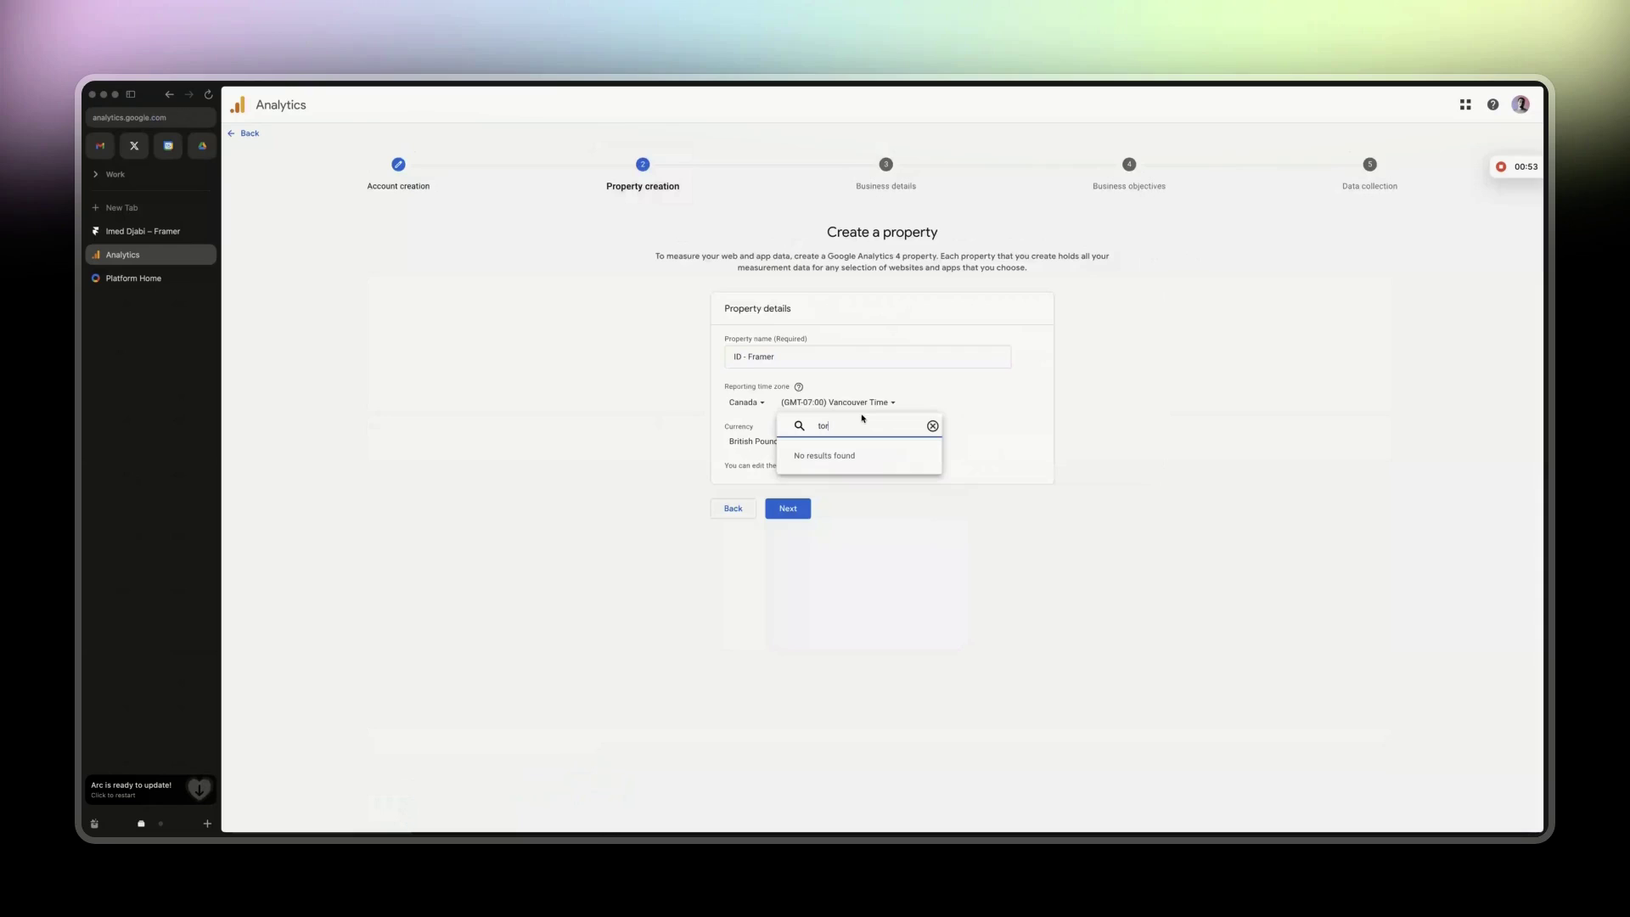
{"action": "left_click", "coordinate": [848, 455]}
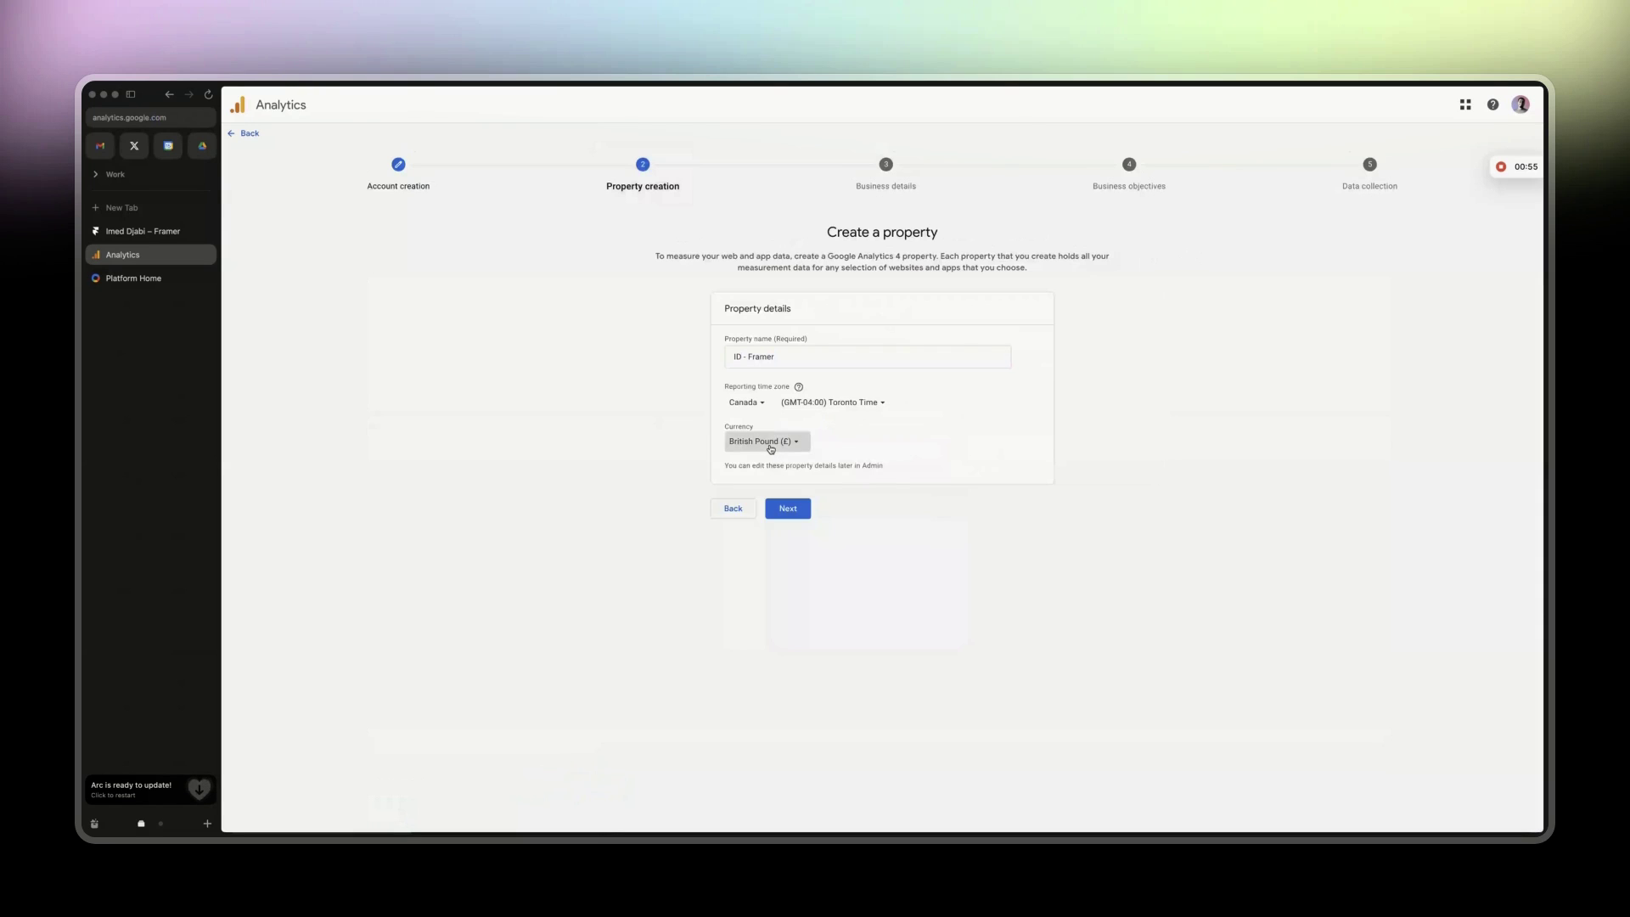
{"action": "left_click", "coordinate": [770, 443]}
{"action": "type", "text": "u"}
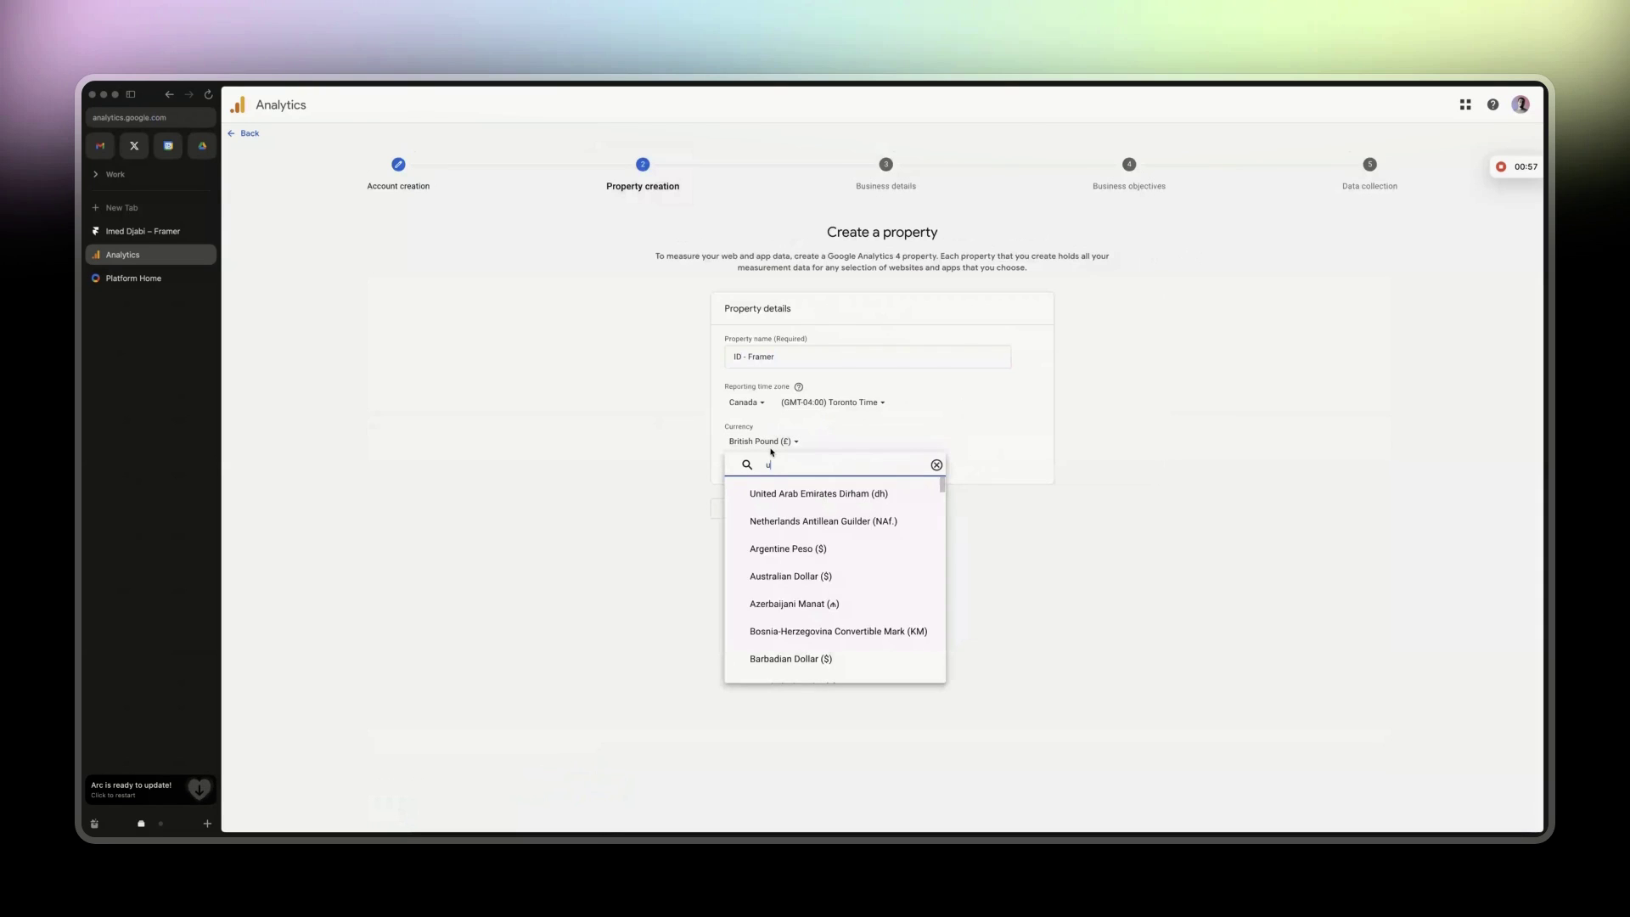
{"action": "type", "text": "sd"}
{"action": "key", "text": "BackSpace"}
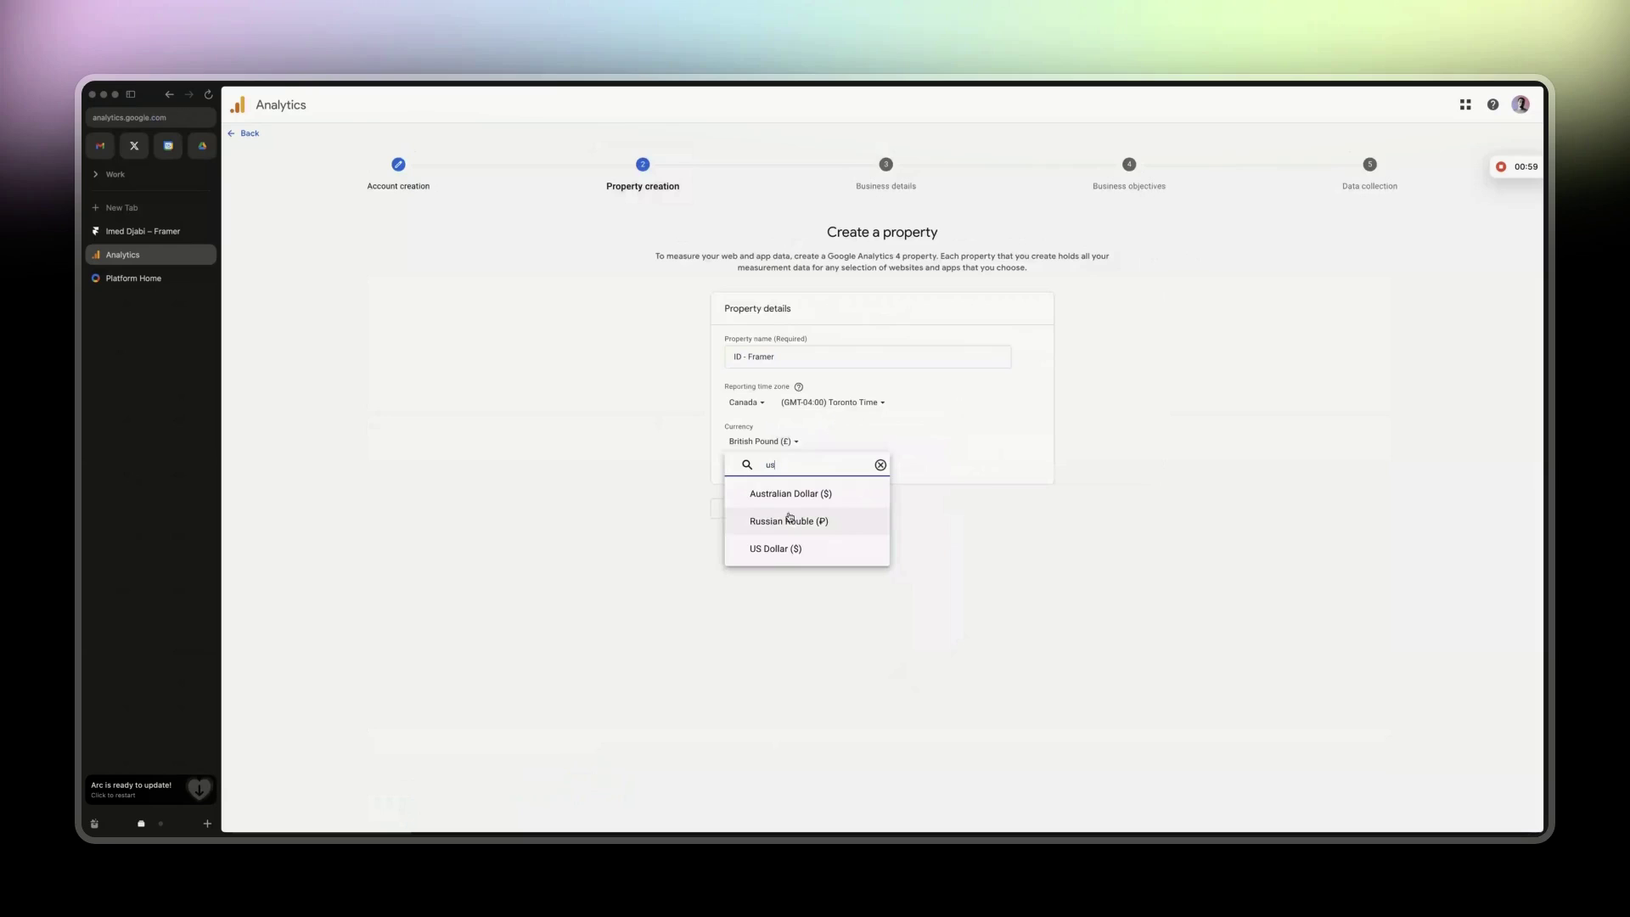
{"action": "left_click", "coordinate": [786, 549]}
Describe the business as Jobs & Education industry with Small business size
{"action": "left_click", "coordinate": [782, 510]}
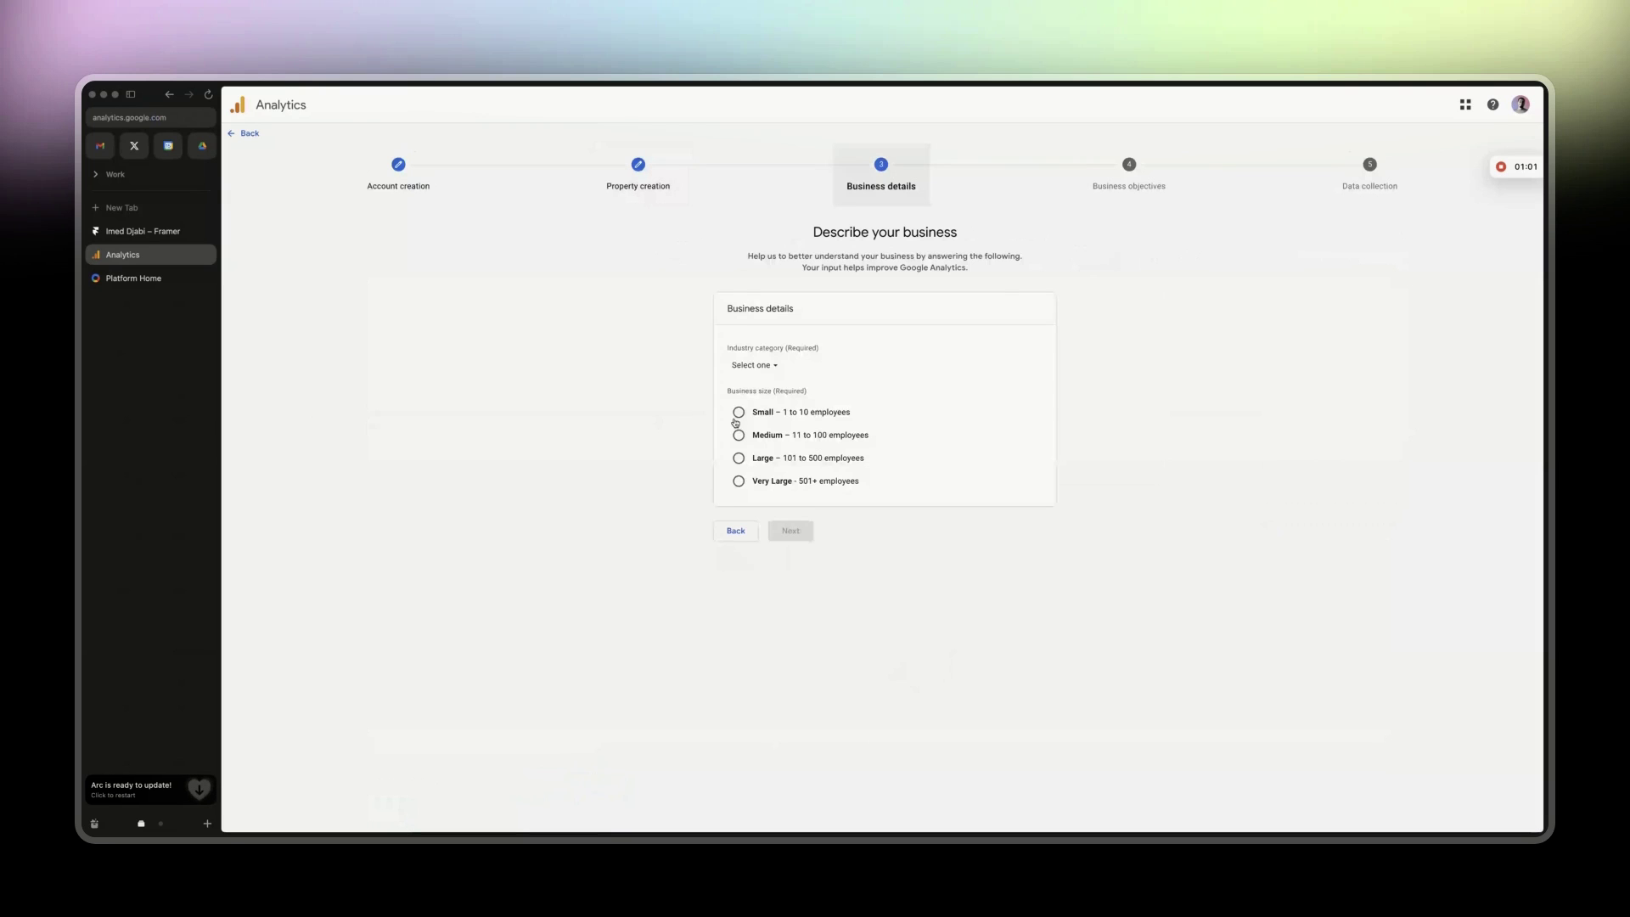
{"action": "left_click", "coordinate": [771, 367]}
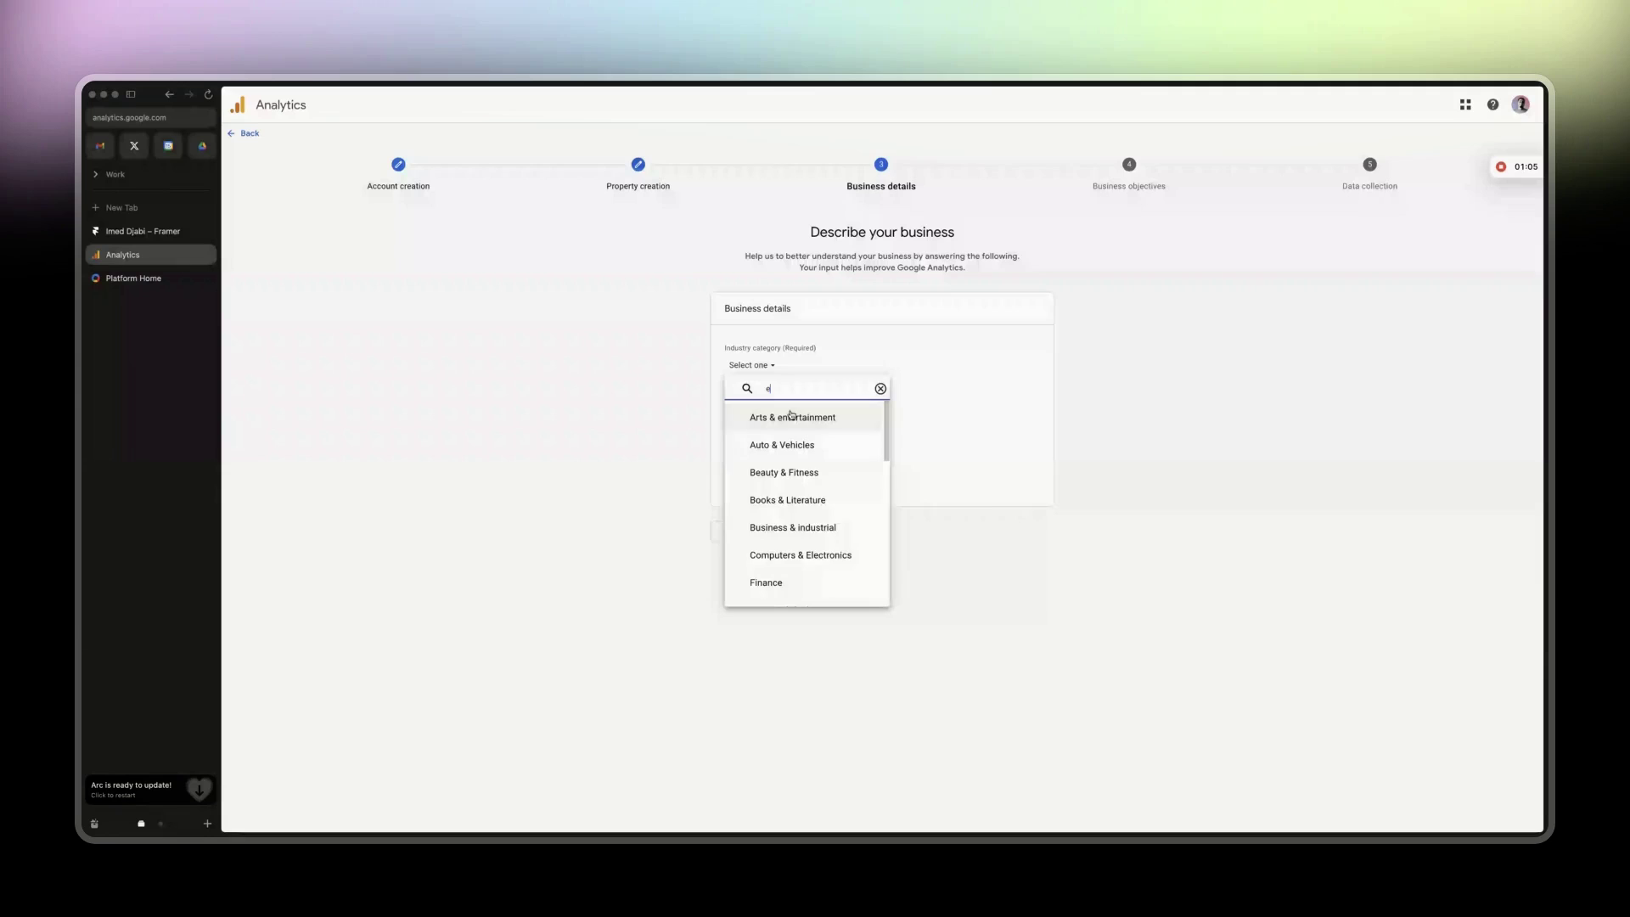
{"action": "type", "text": "jobs"}
{"action": "left_click", "coordinate": [789, 414]}
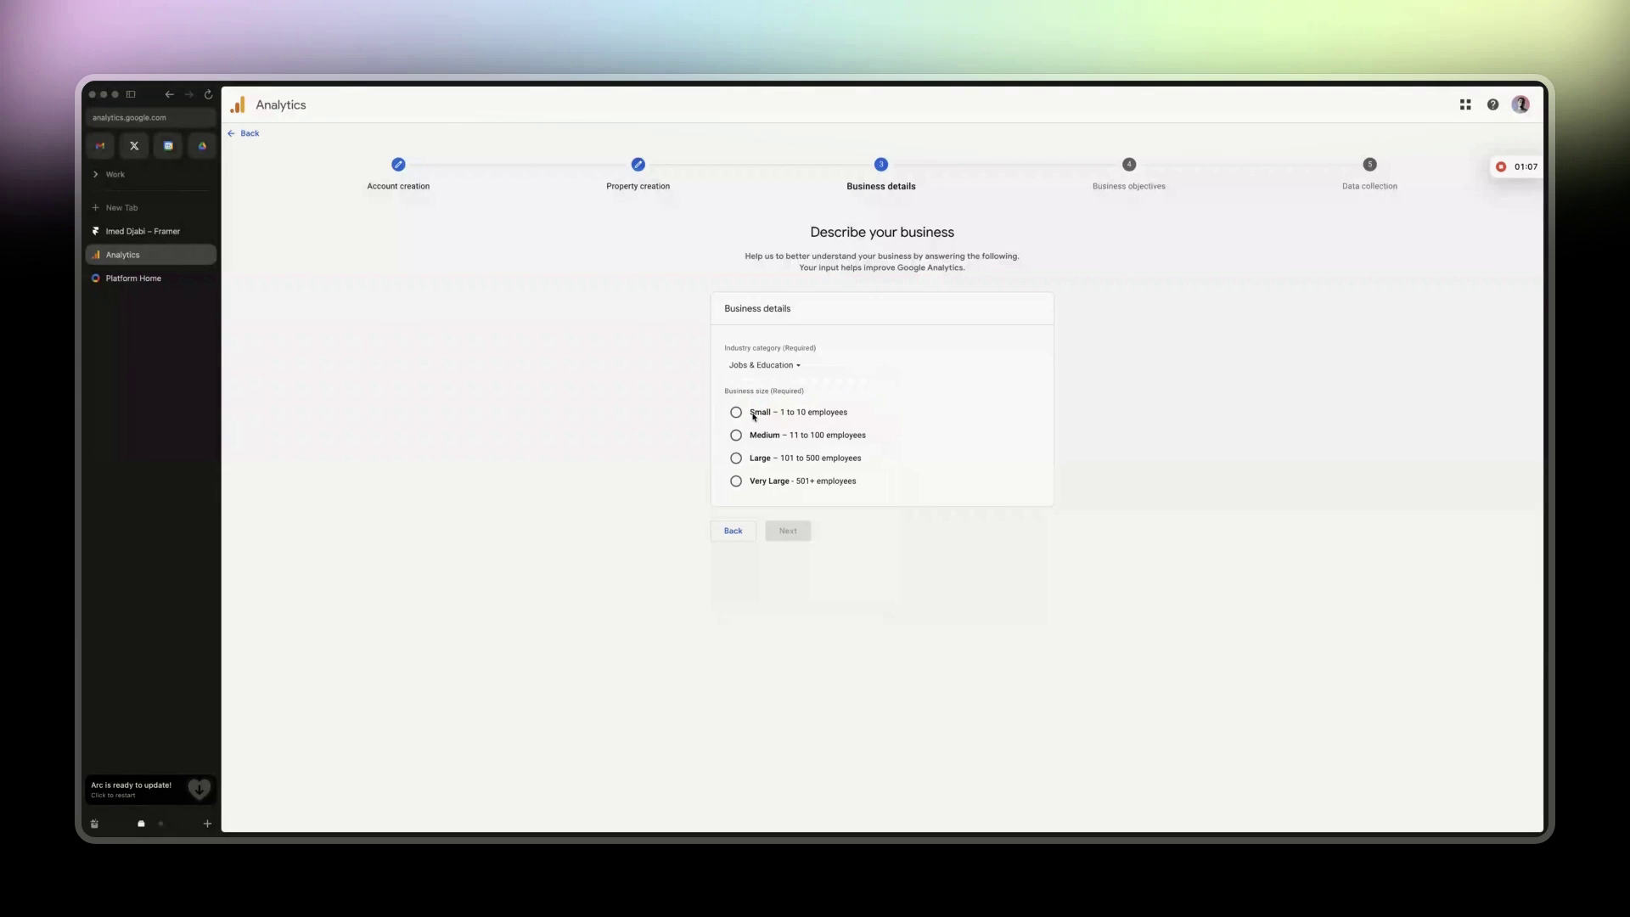
{"action": "left_click", "coordinate": [753, 416]}
{"action": "left_click", "coordinate": [781, 532]}
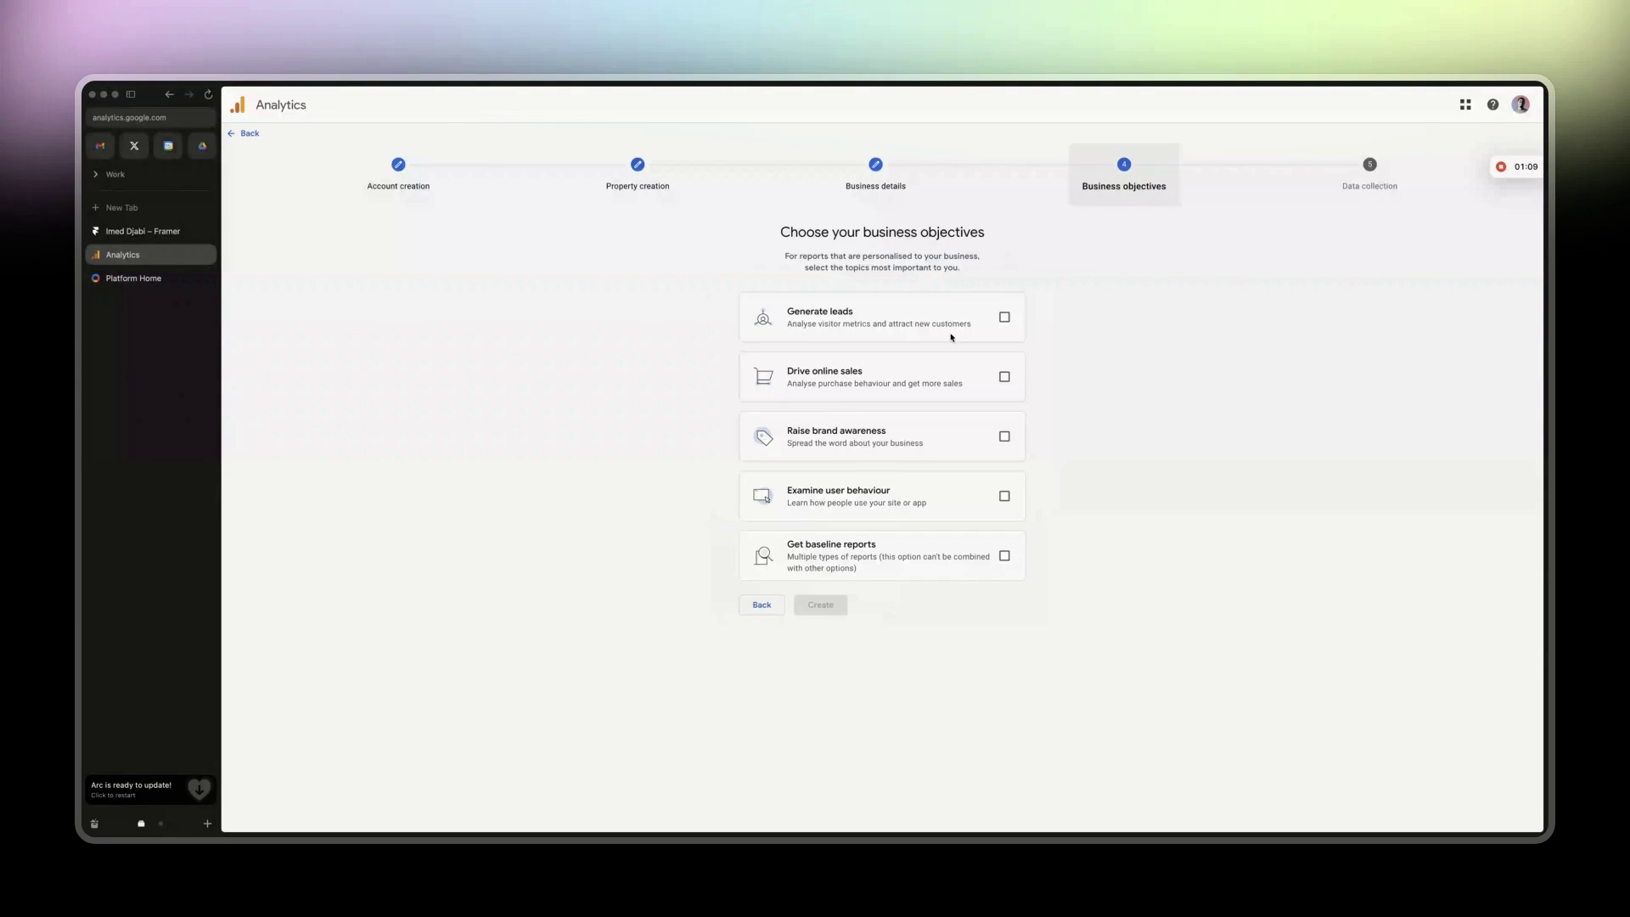
Tick Generate leads, Drive online sales, Raise brand awareness and Examine user behaviour objectives
{"action": "left_click", "coordinate": [1004, 317]}
{"action": "left_click", "coordinate": [1003, 375]}
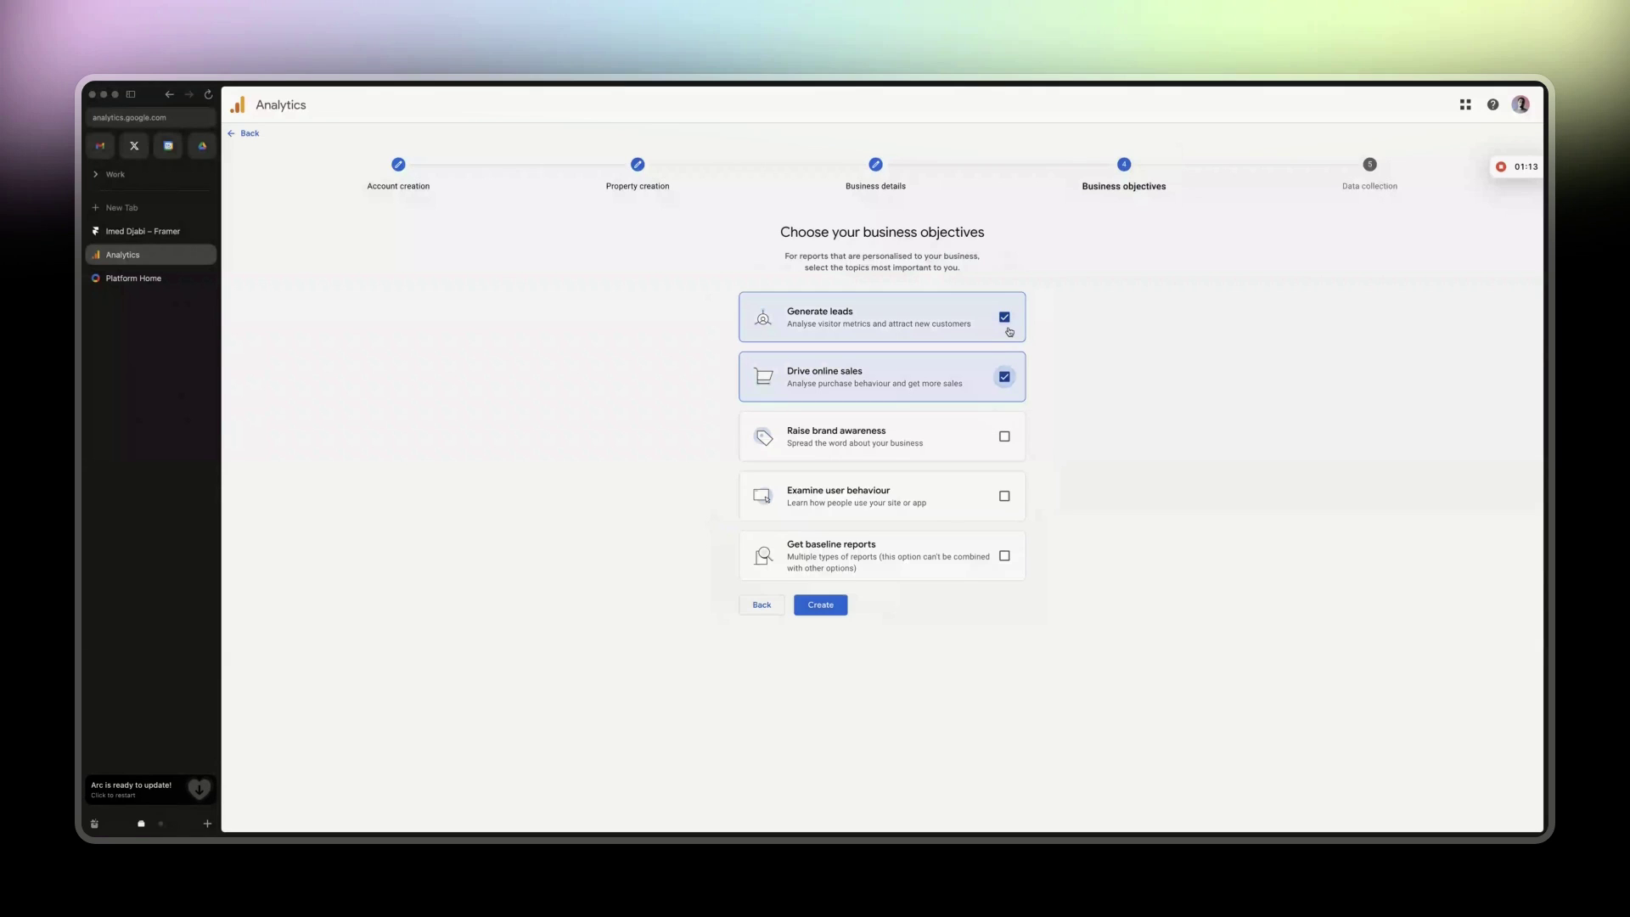
{"action": "left_click", "coordinate": [1005, 436]}
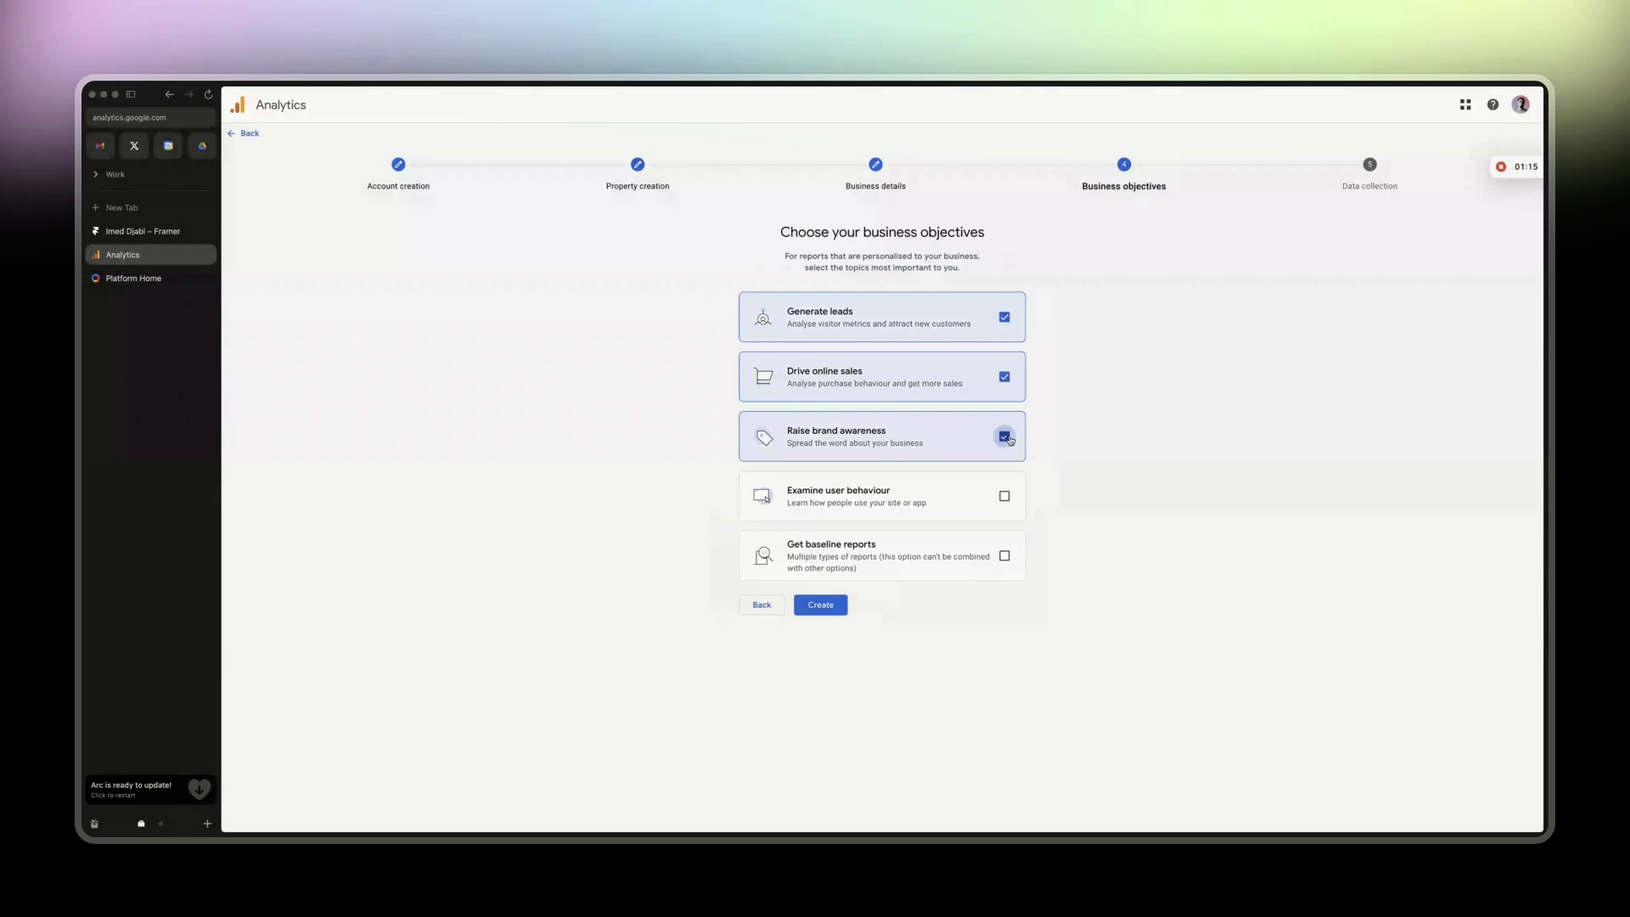
{"action": "left_click", "coordinate": [1005, 496]}
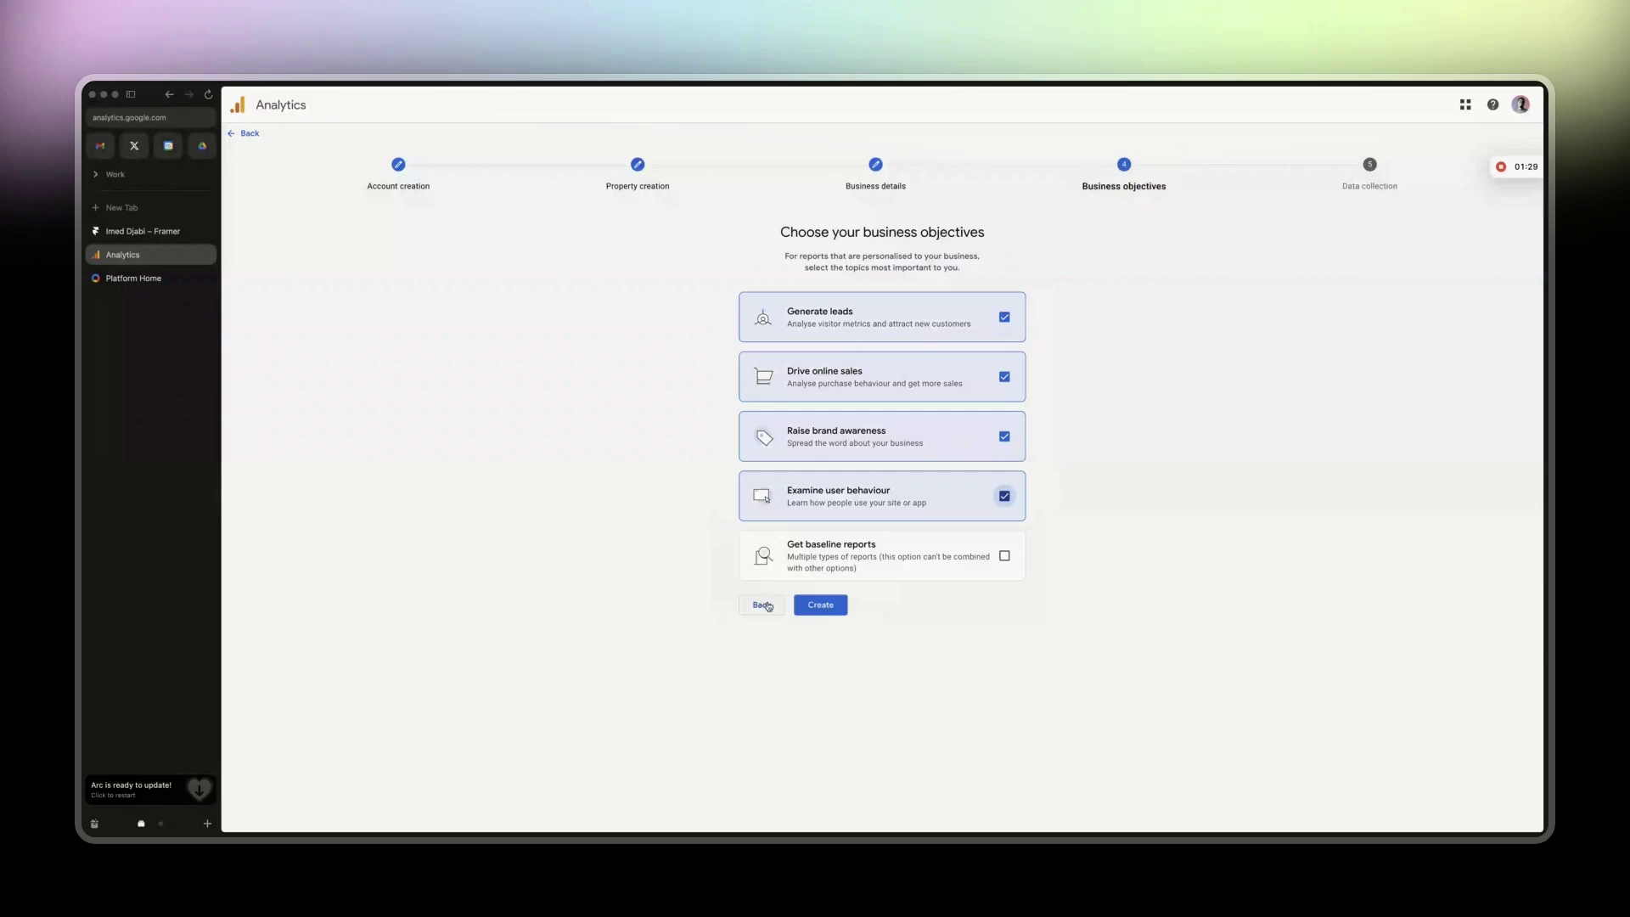
Create the account, accepting the Canada terms of service and GDPR data processing terms
{"action": "left_click", "coordinate": [820, 604]}
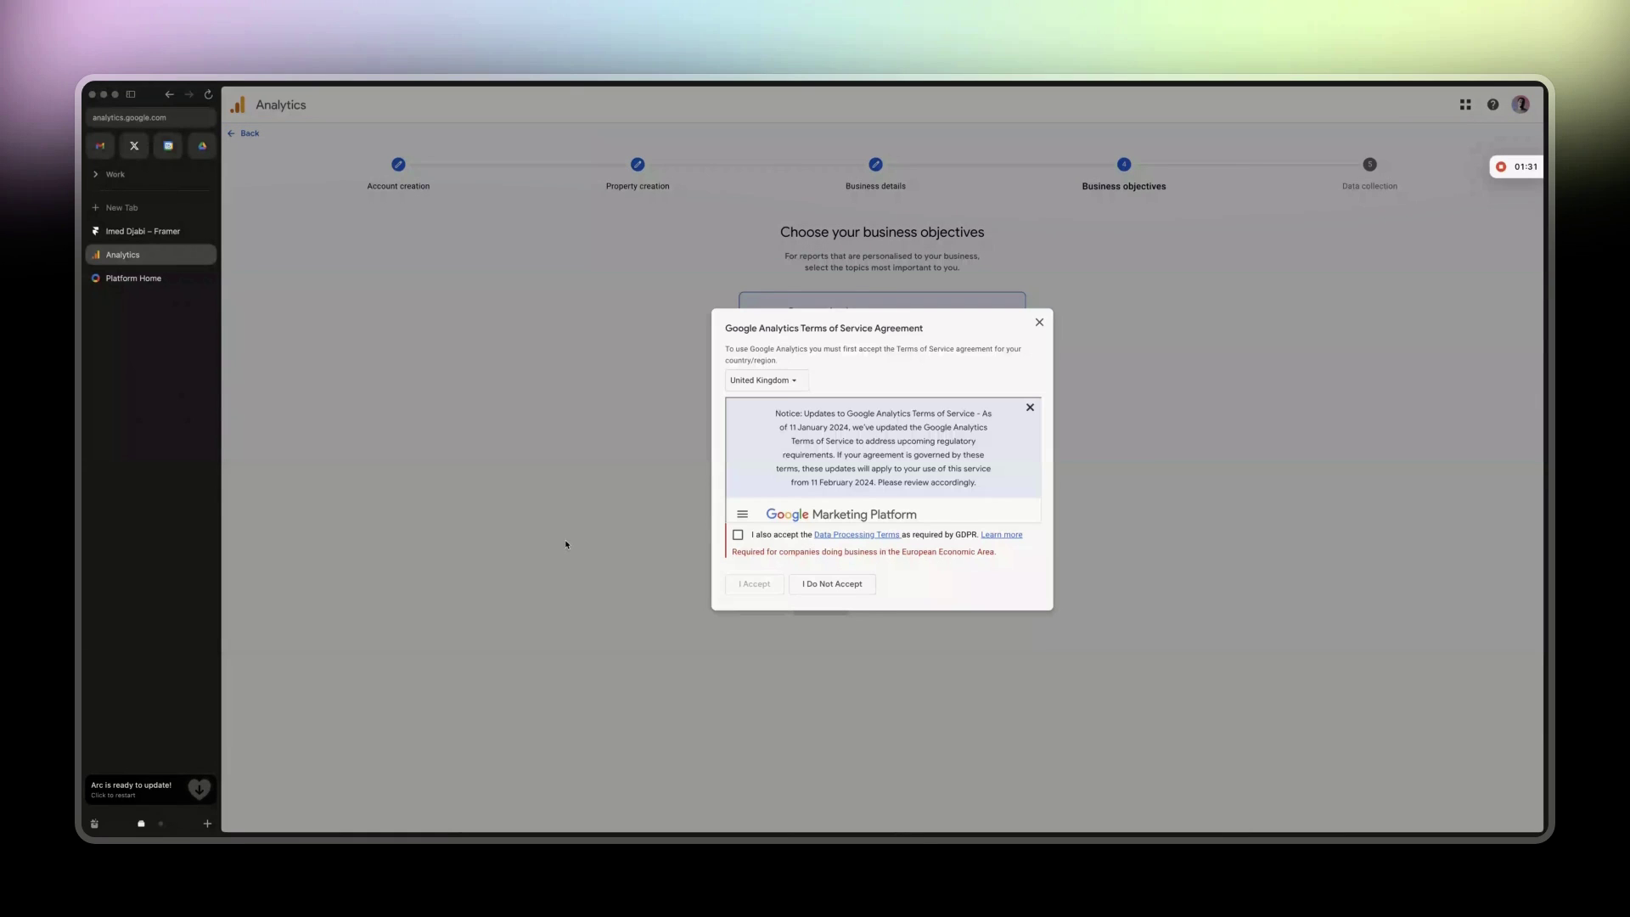
{"action": "left_click", "coordinate": [788, 383]}
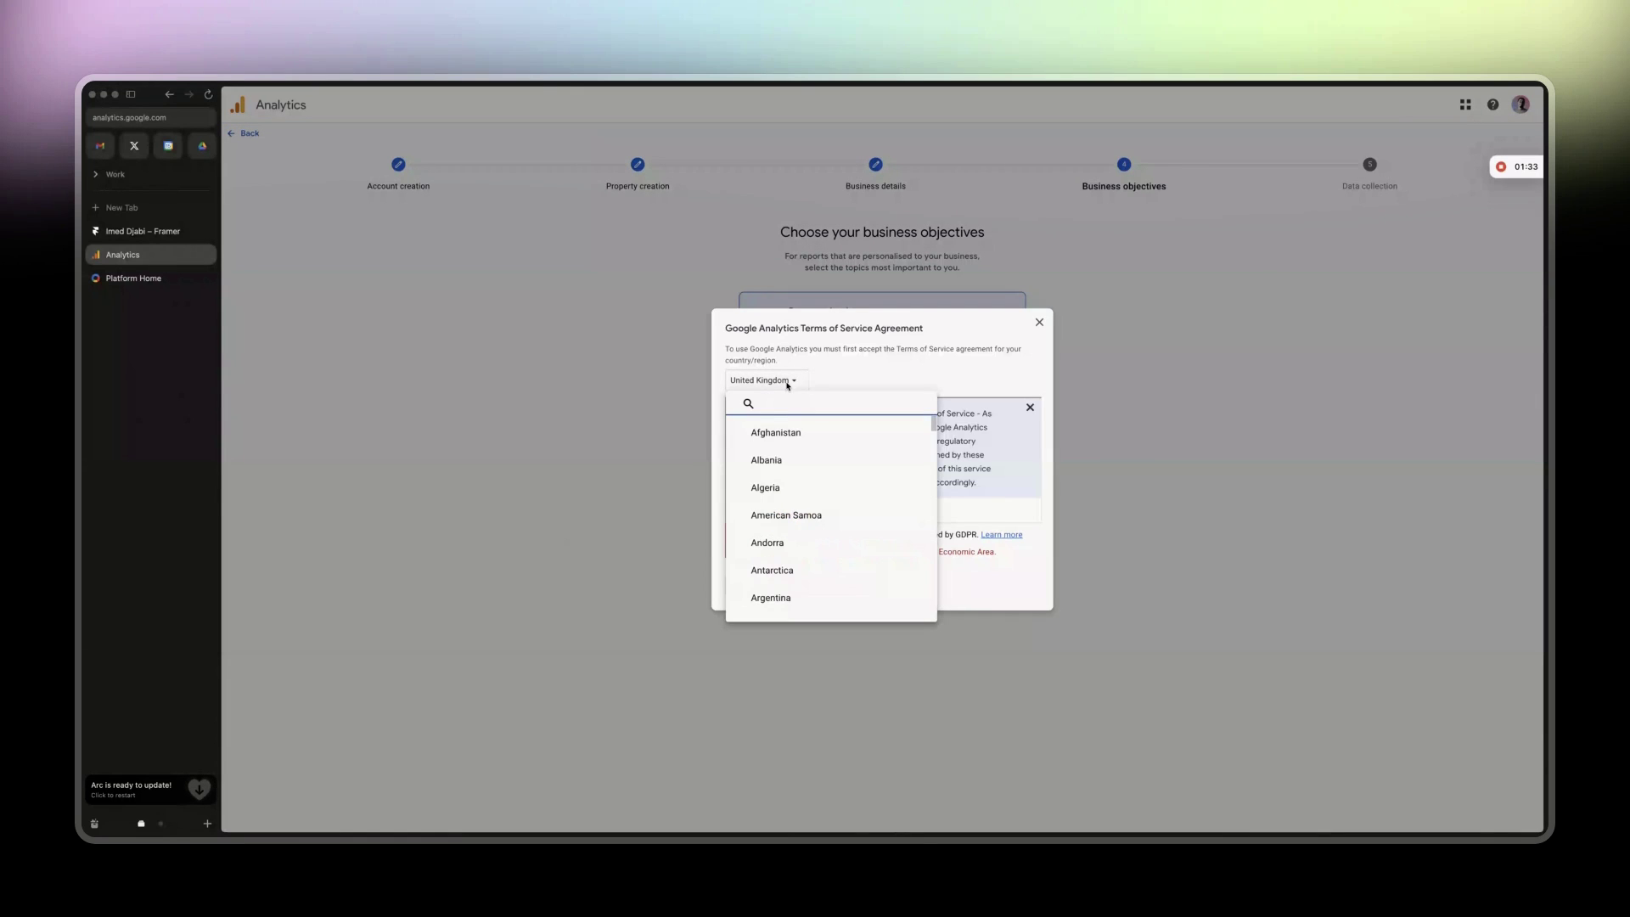
{"action": "type", "text": "canada"}
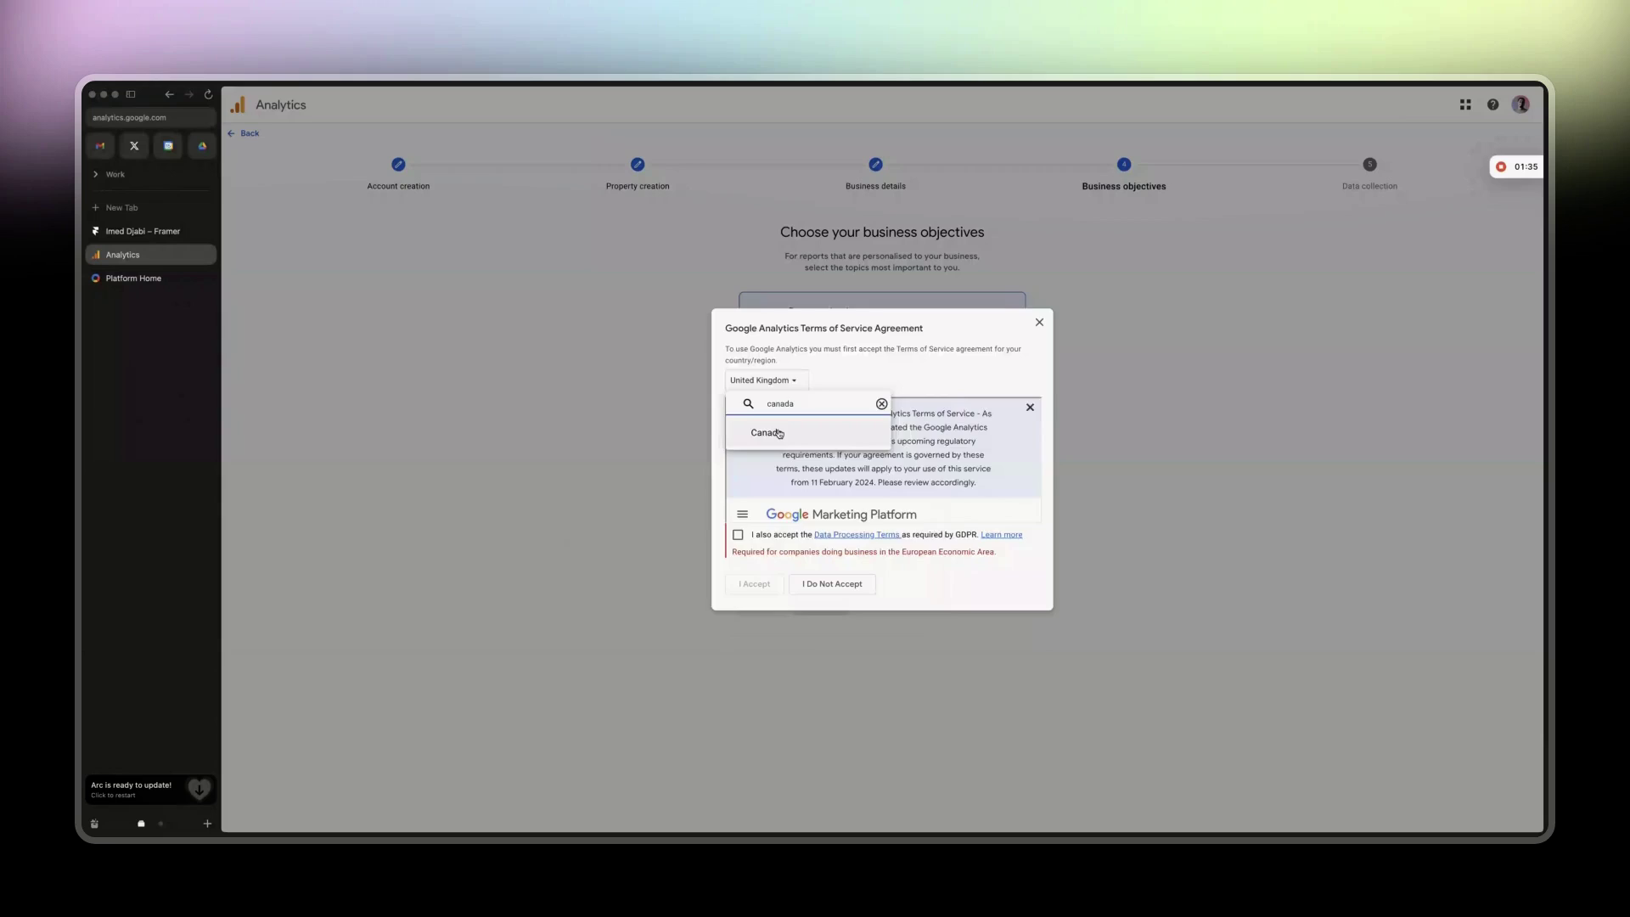
{"action": "left_click", "coordinate": [779, 434]}
{"action": "scroll", "coordinate": [877, 477], "scroll_direction": "down", "scroll_amount": 20}
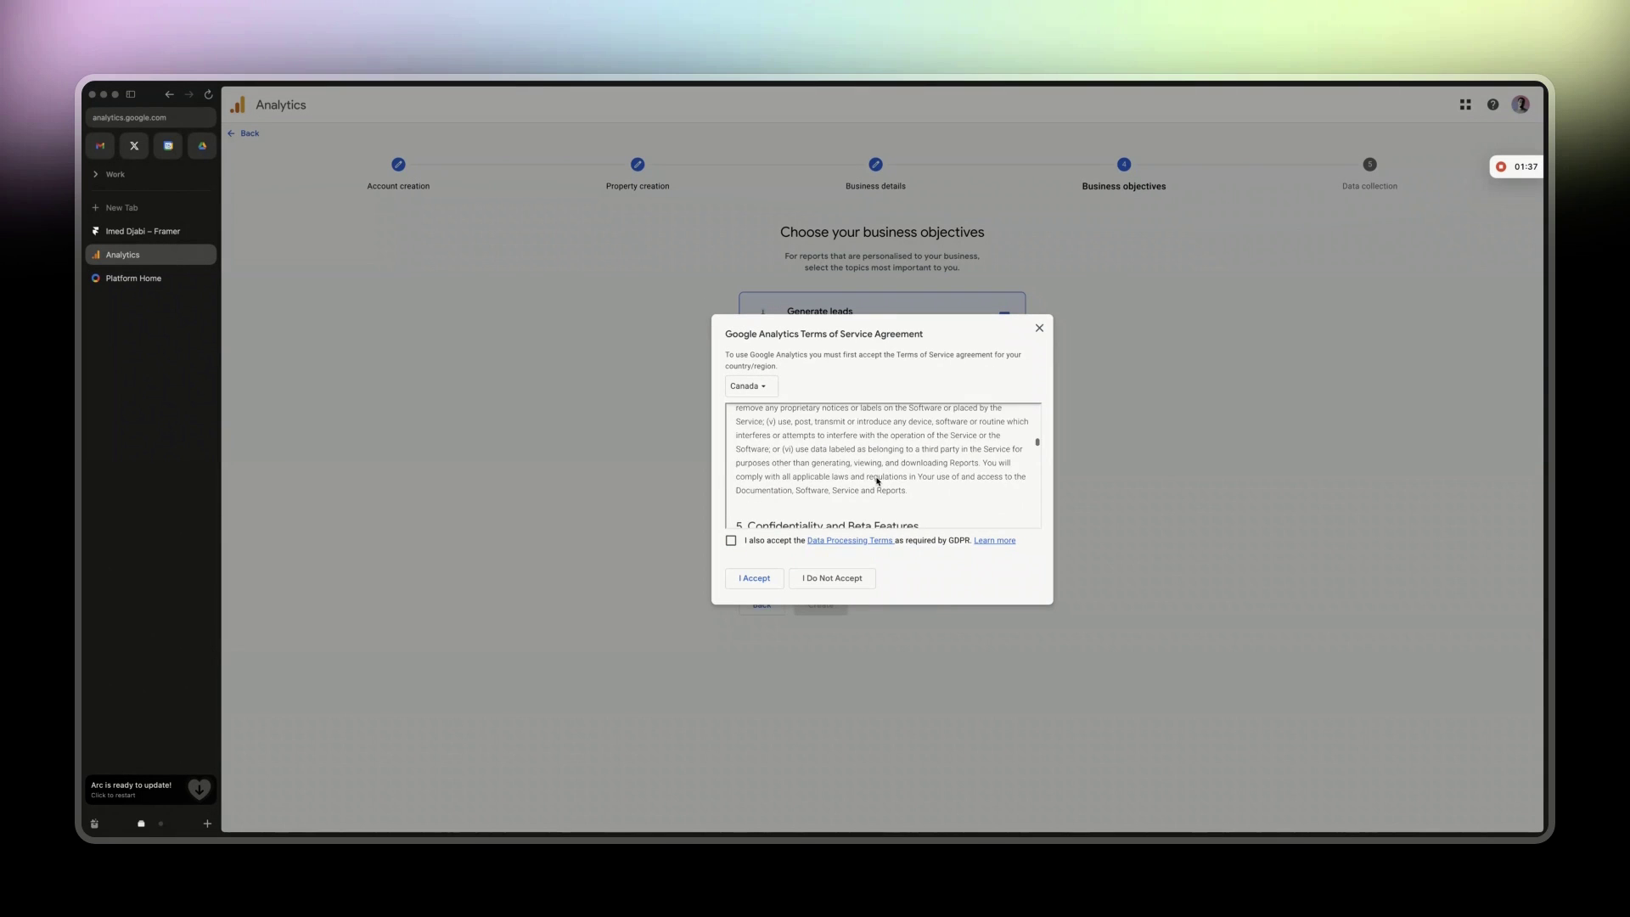
{"action": "left_click", "coordinate": [730, 540]}
{"action": "left_click", "coordinate": [772, 577]}
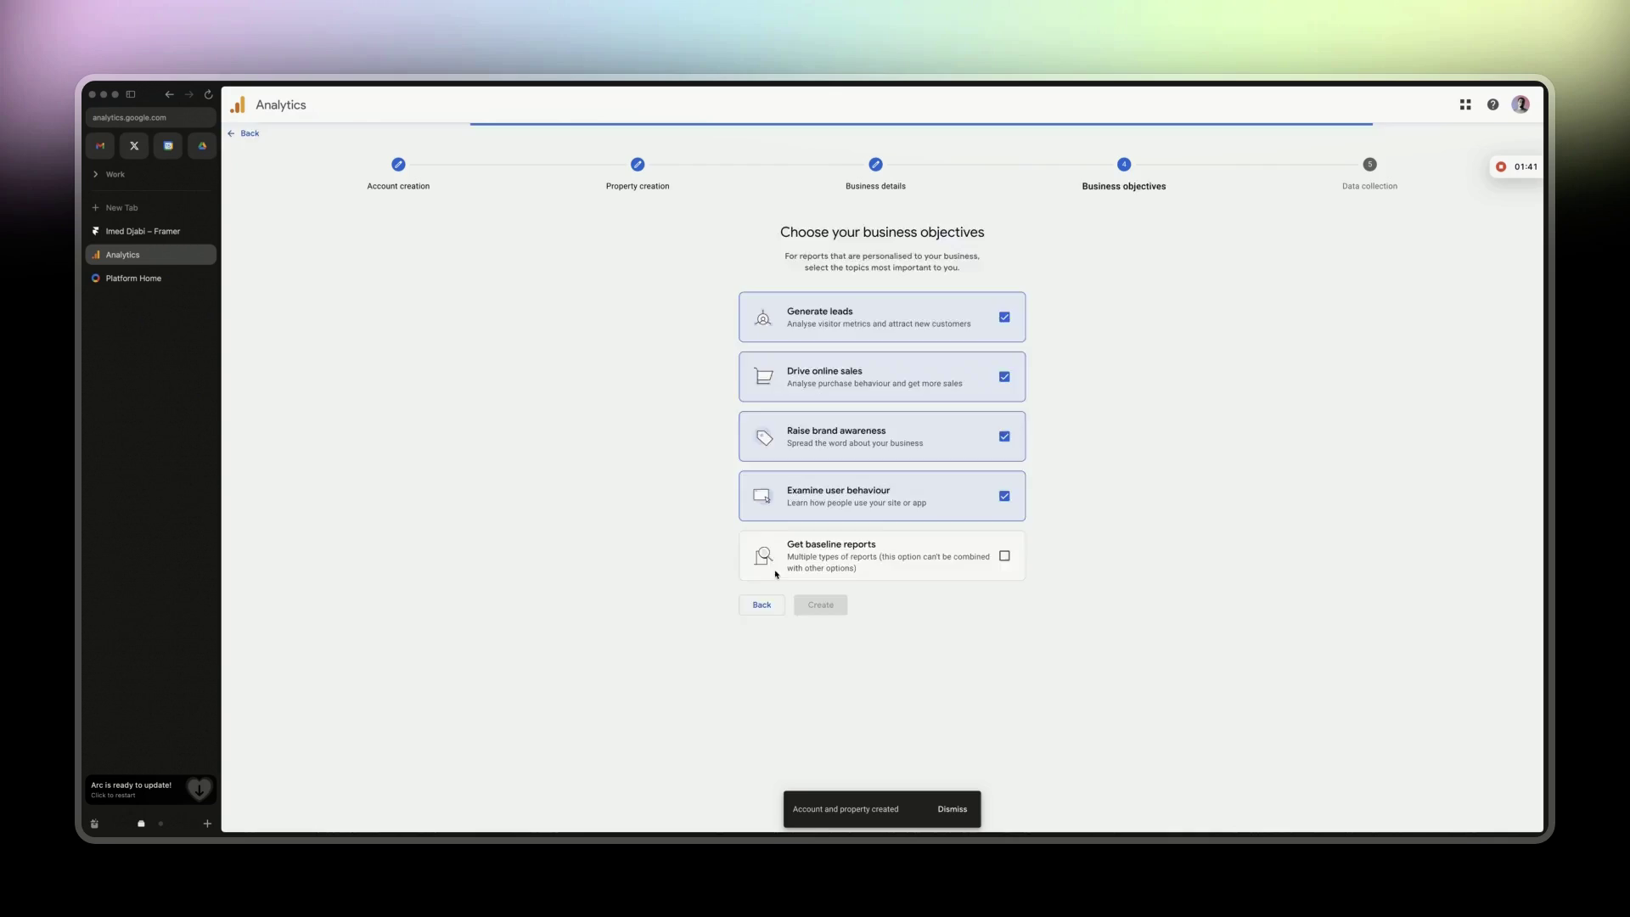
Create a web data stream named 'ID - Framer' for the site's web address
{"action": "left_click", "coordinate": [612, 353]}
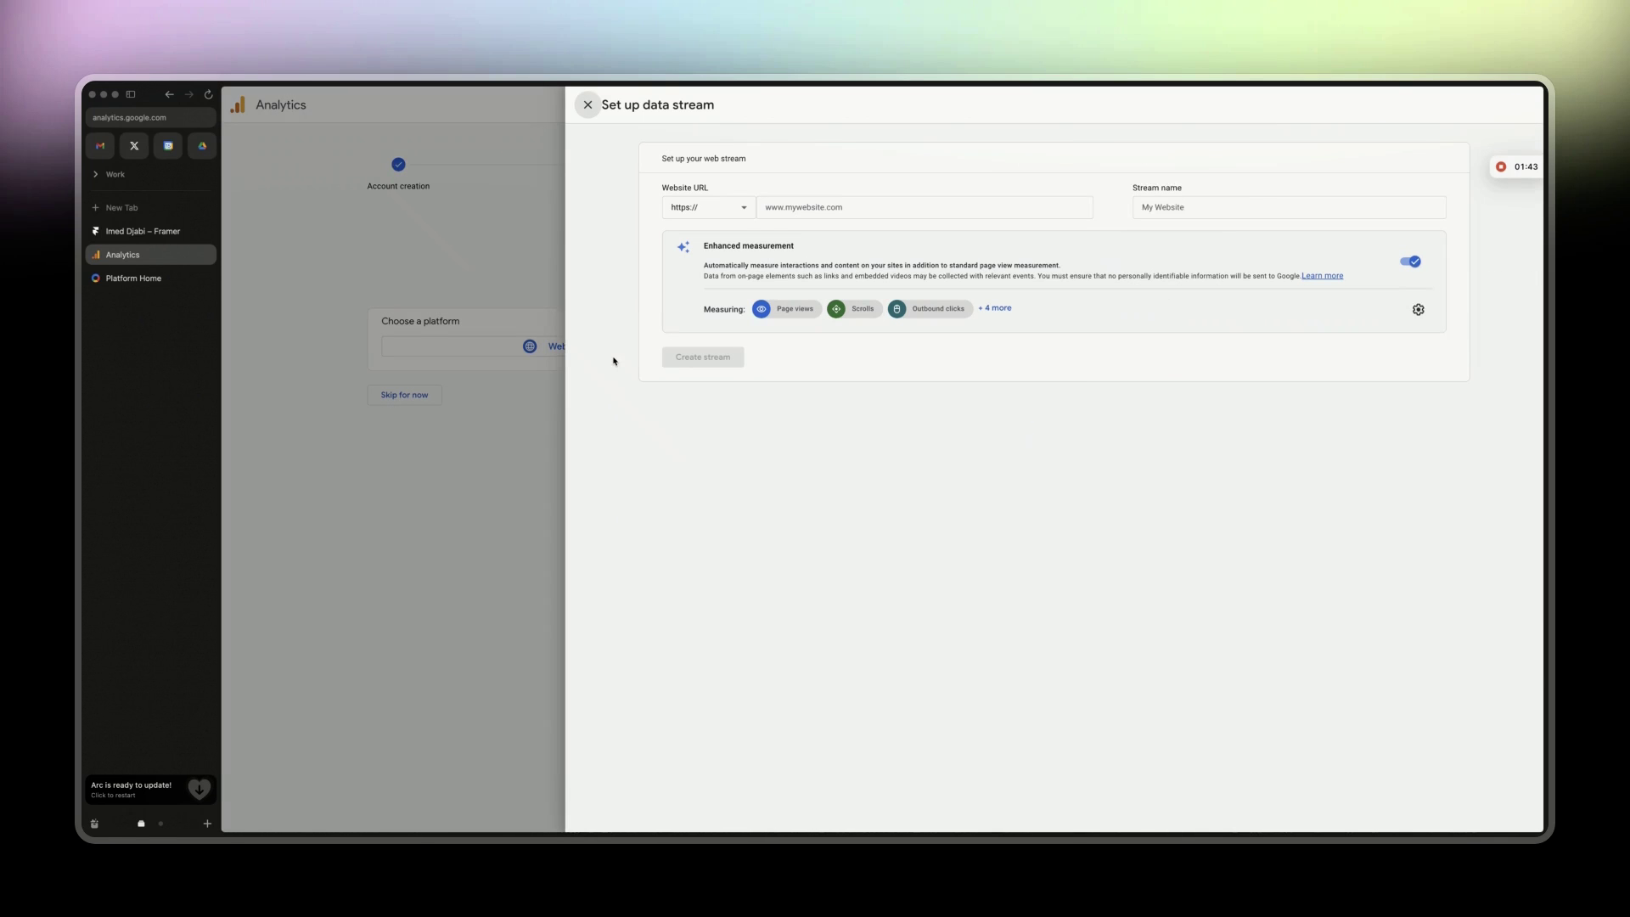
{"action": "left_click", "coordinate": [894, 210]}
{"action": "type", "text": "www."}
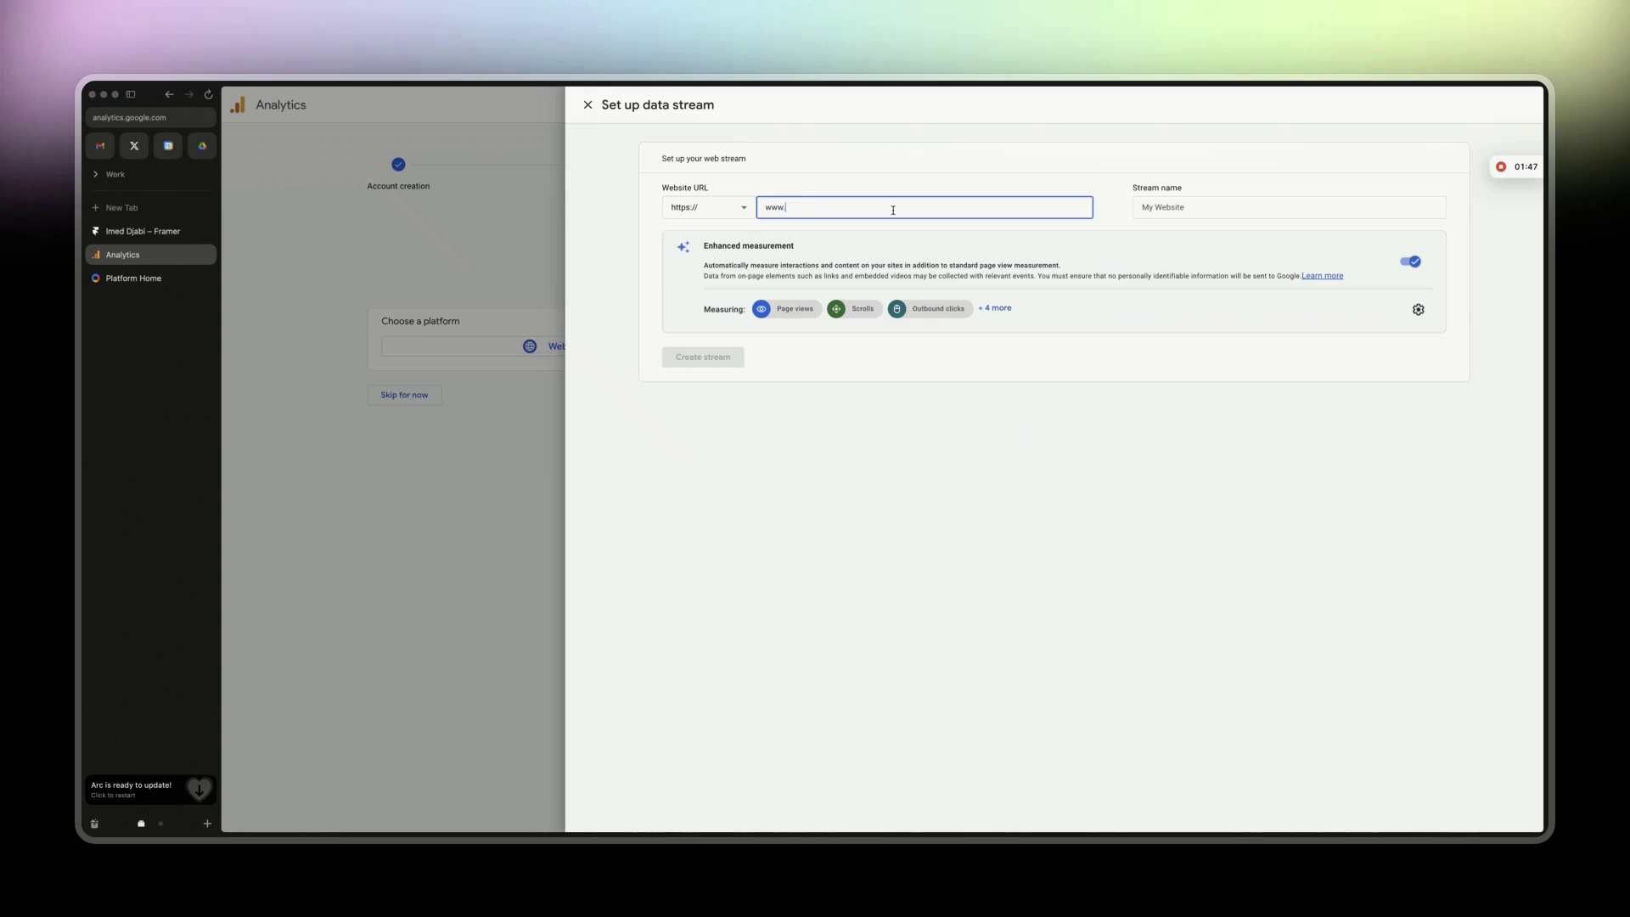
{"action": "type", "text": "imeddjabi.com"}
{"action": "left_click", "coordinate": [1223, 211]}
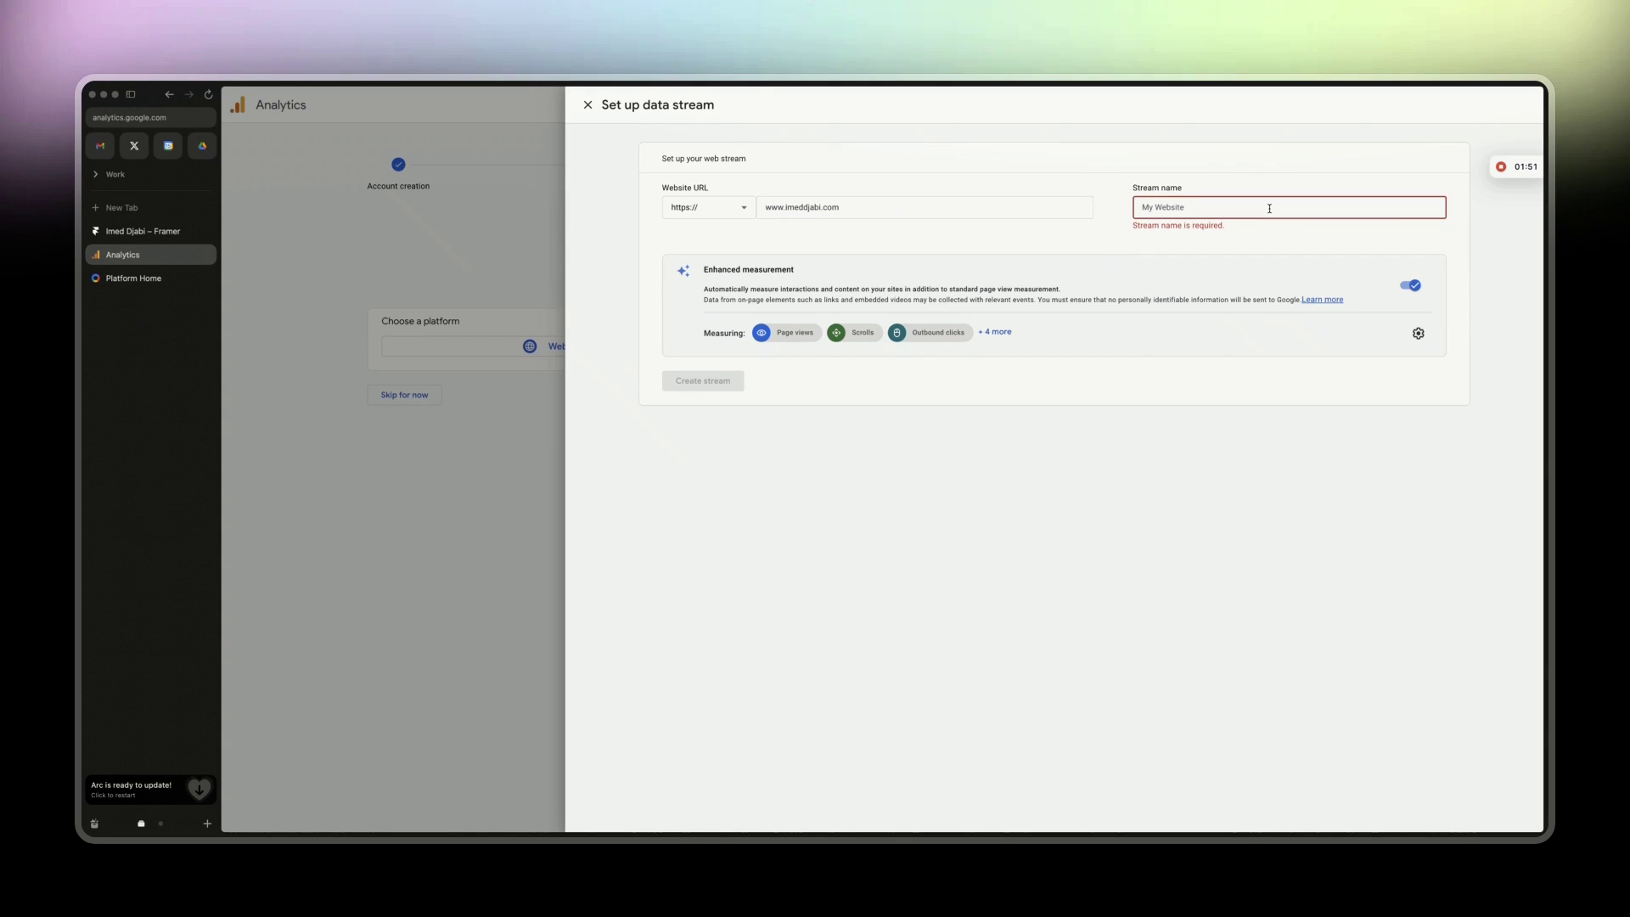
{"action": "type", "text": "I"}
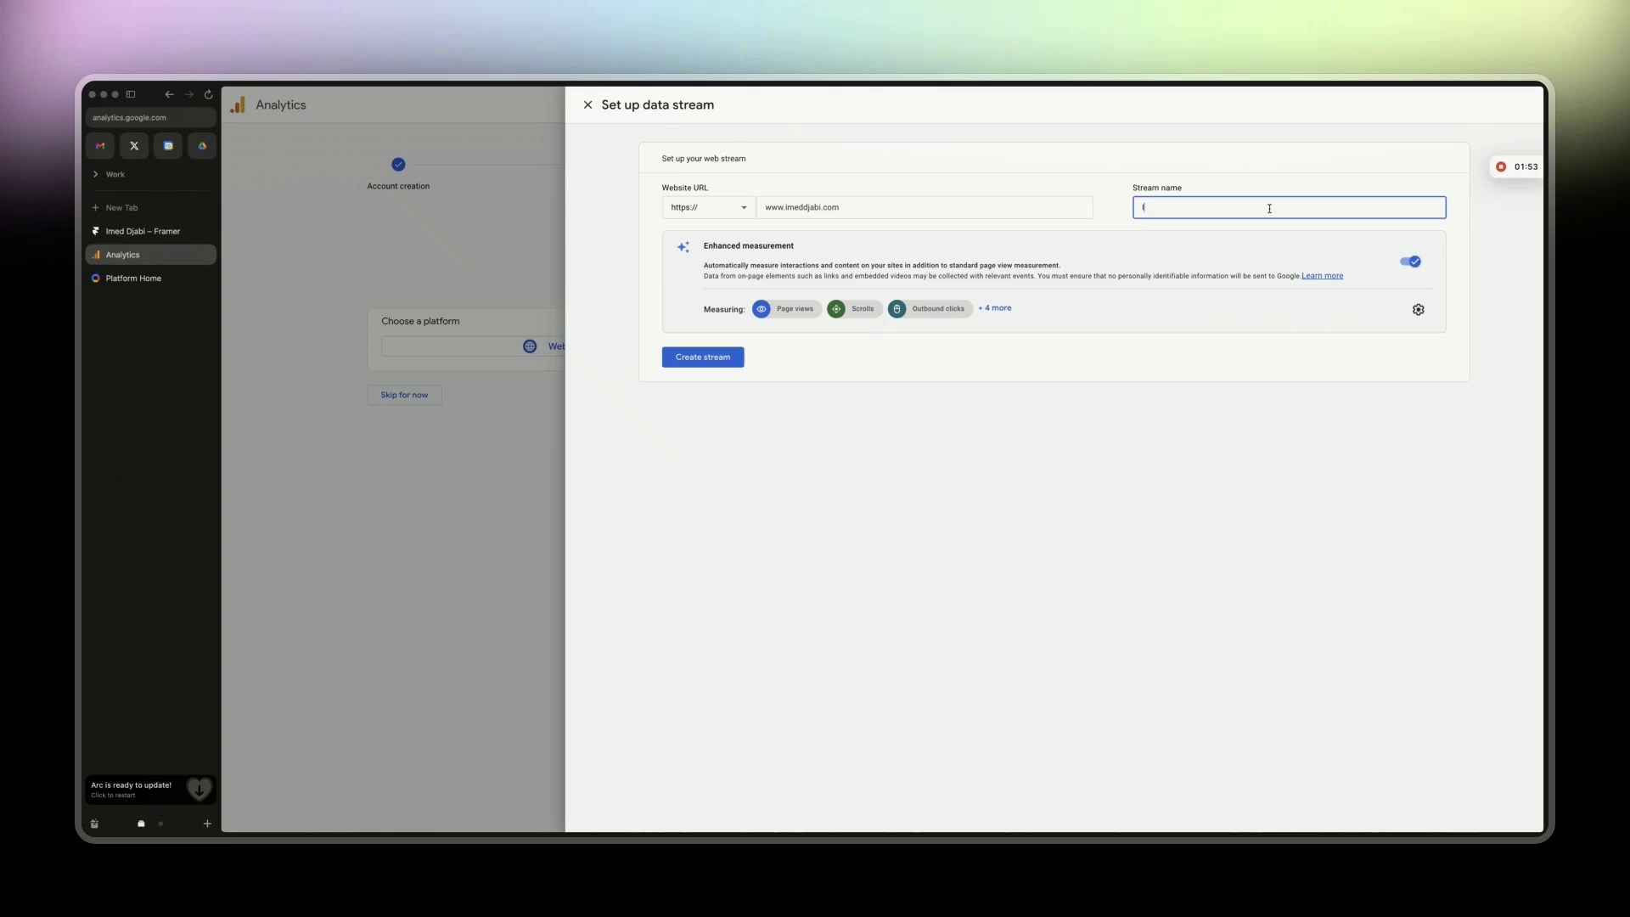
{"action": "type", "text": "D - Framer"}
{"action": "left_click", "coordinate": [725, 356]}
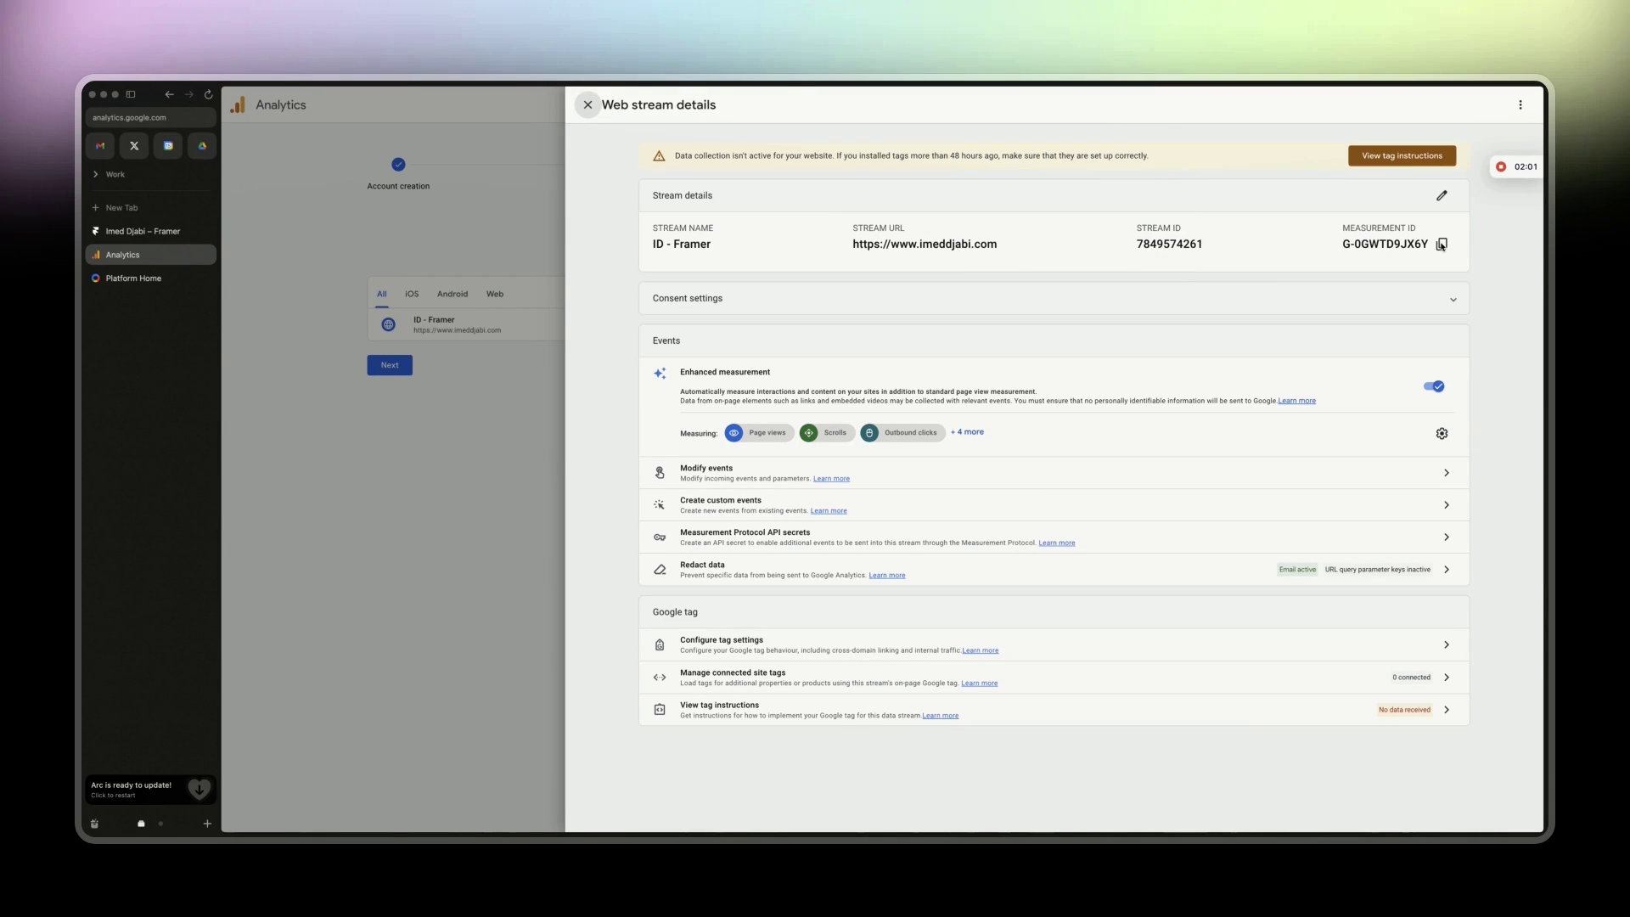
Copy the new stream's measurement ID and go to the Framer tab
{"action": "left_click", "coordinate": [1402, 156]}
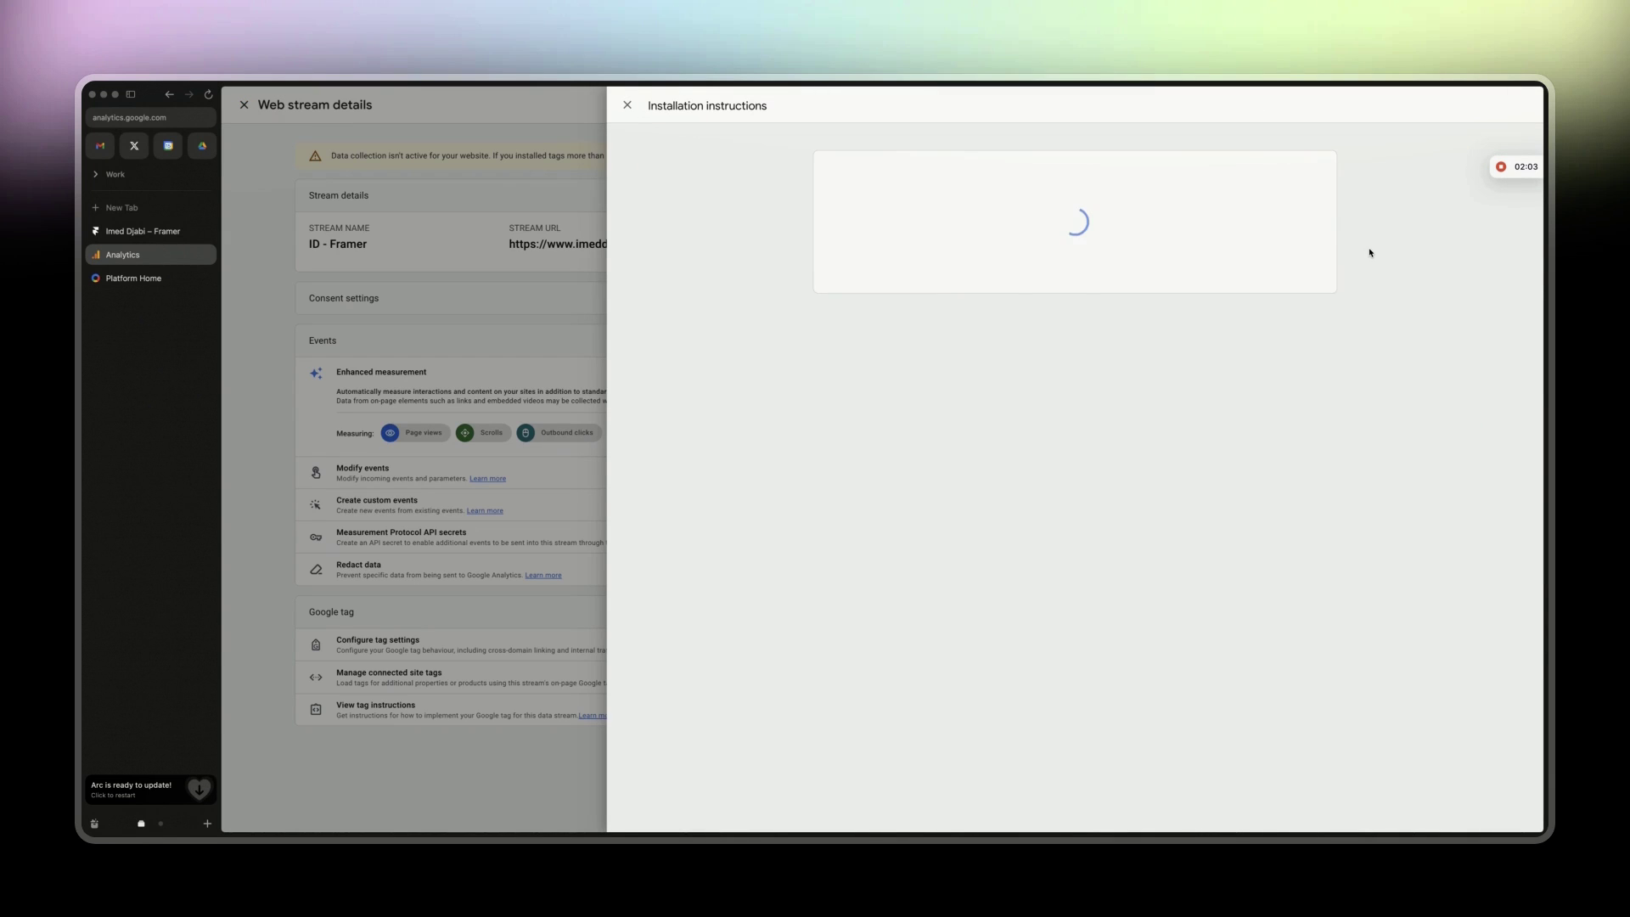
{"action": "left_click", "coordinate": [629, 106]}
{"action": "left_click", "coordinate": [1441, 244]}
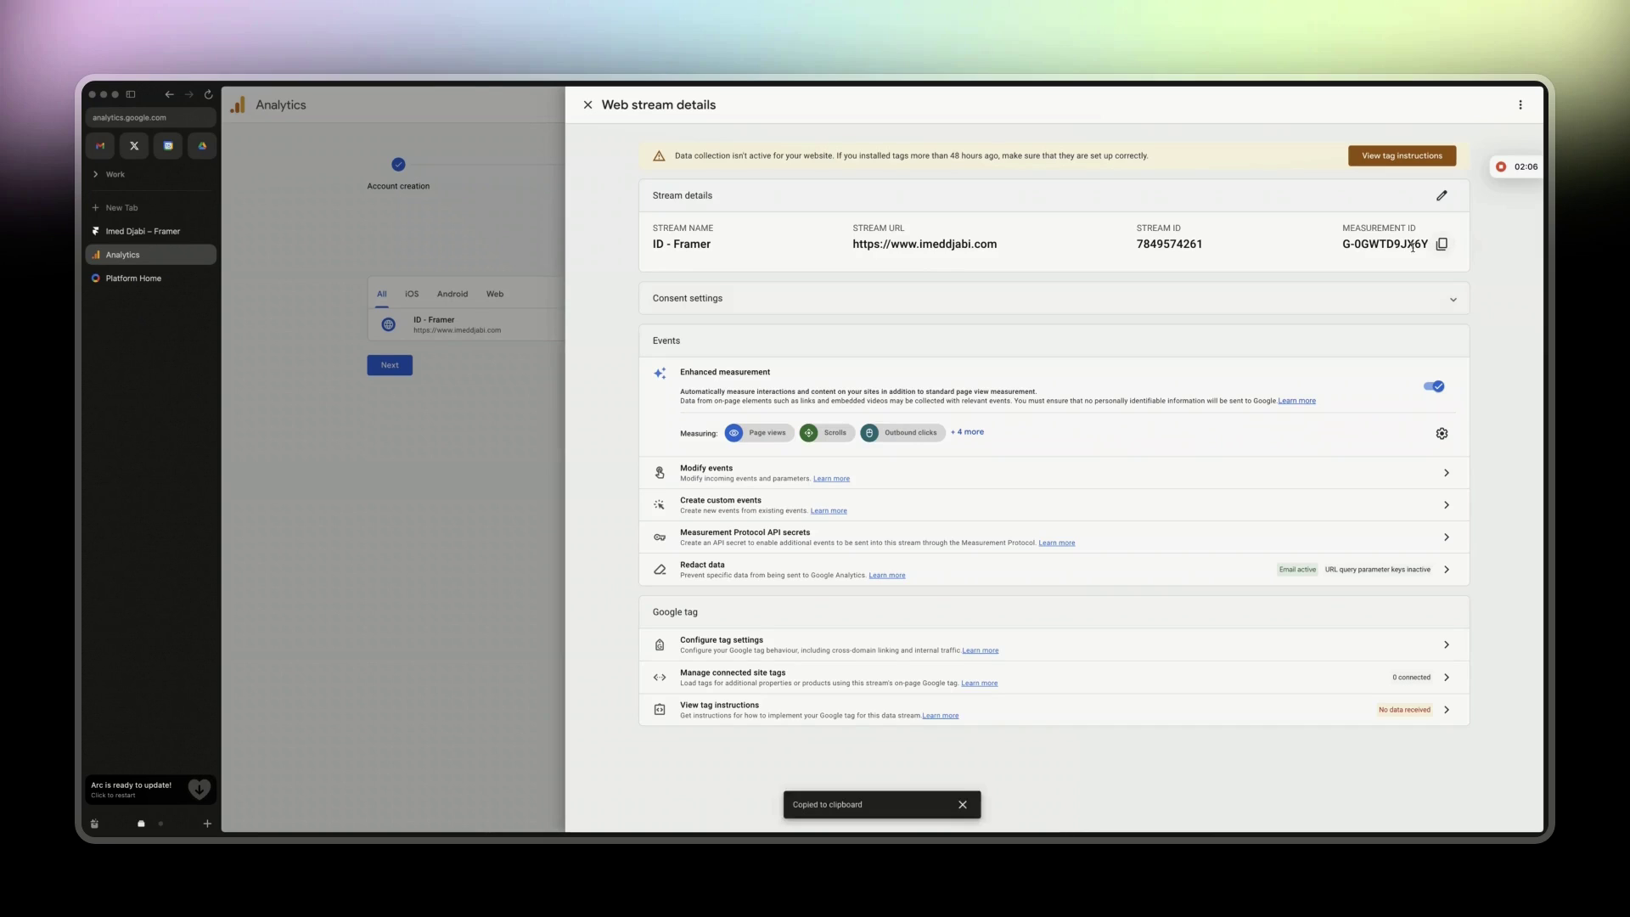
{"action": "left_click", "coordinate": [141, 231]}
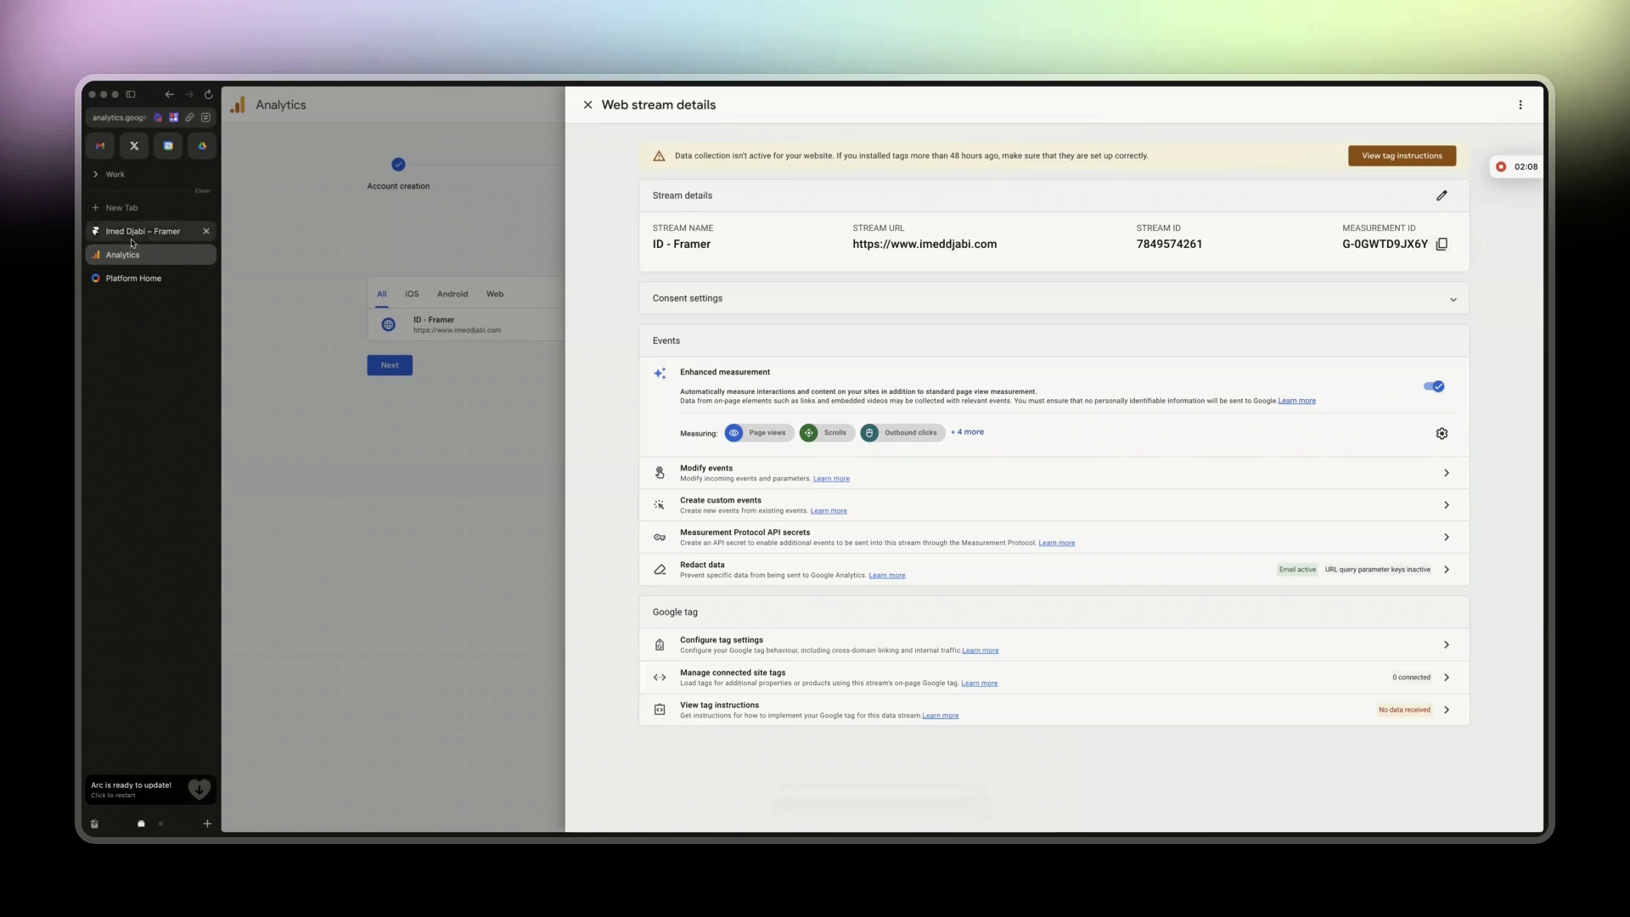
Discard unsaved changes in Framer and reopen the General site settings
{"action": "left_click", "coordinate": [238, 101]}
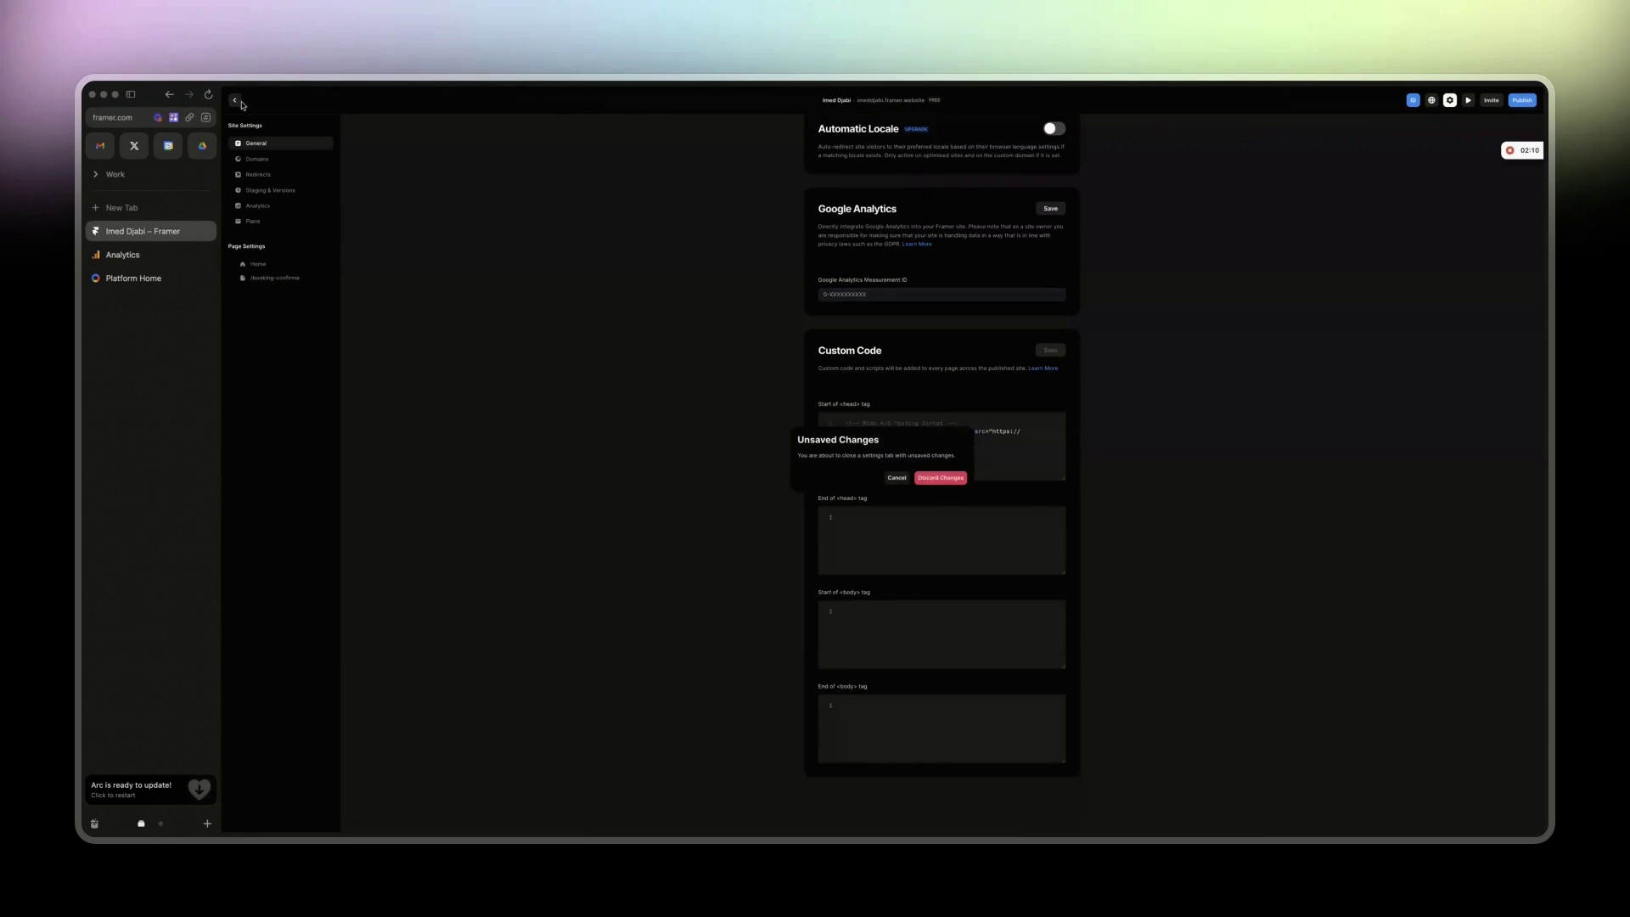
{"action": "left_click", "coordinate": [932, 483]}
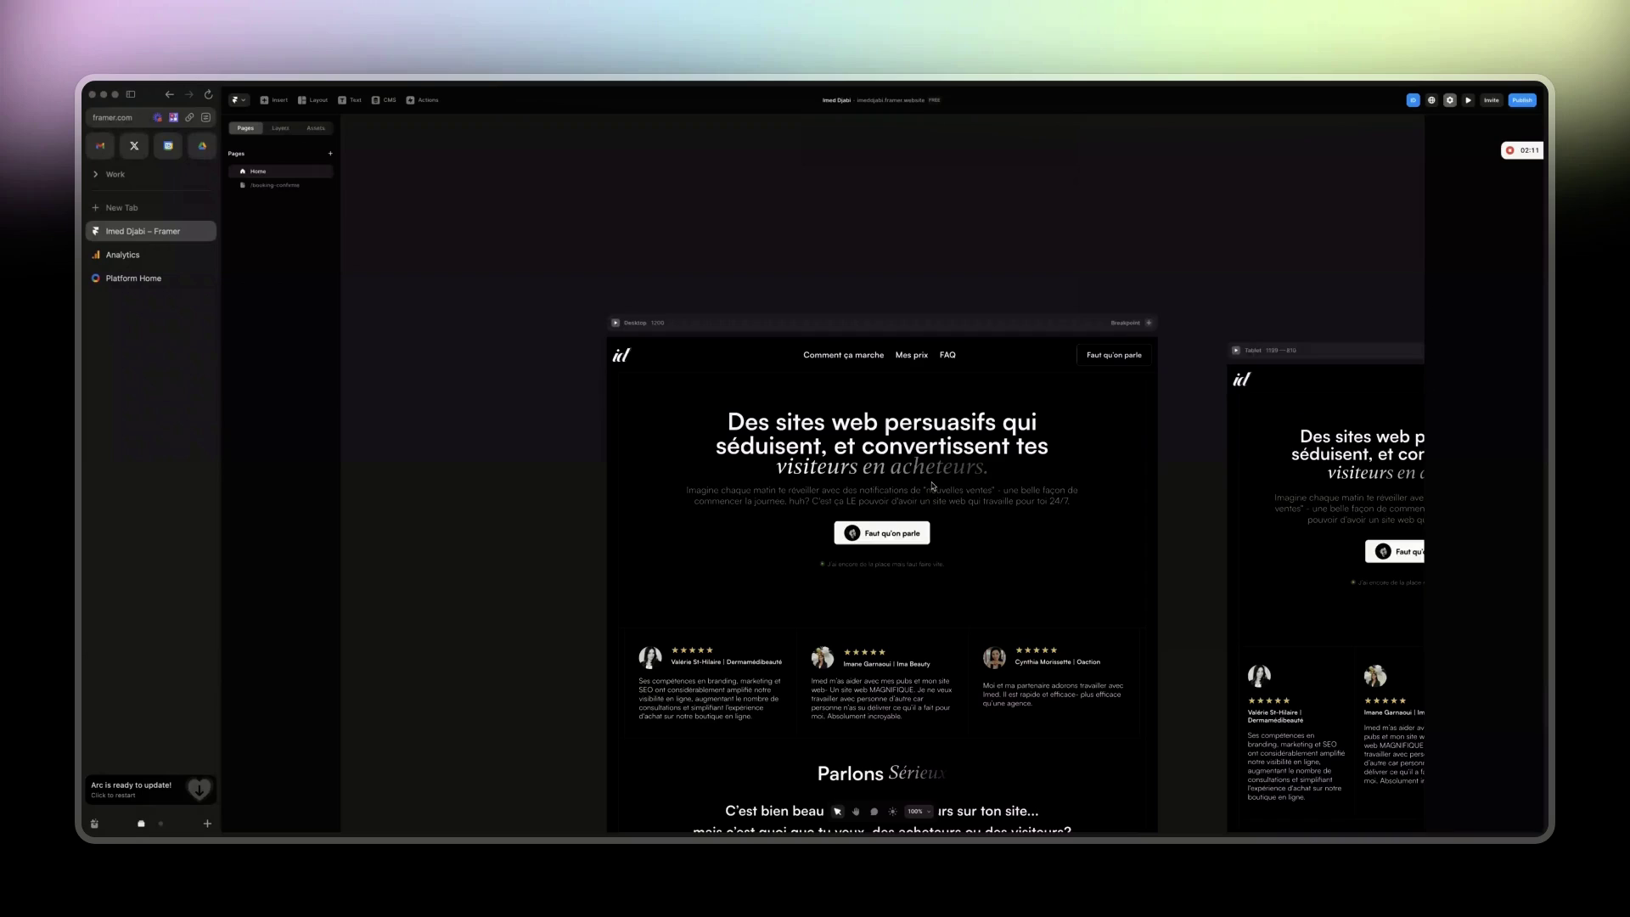
{"action": "left_click", "coordinate": [239, 100]}
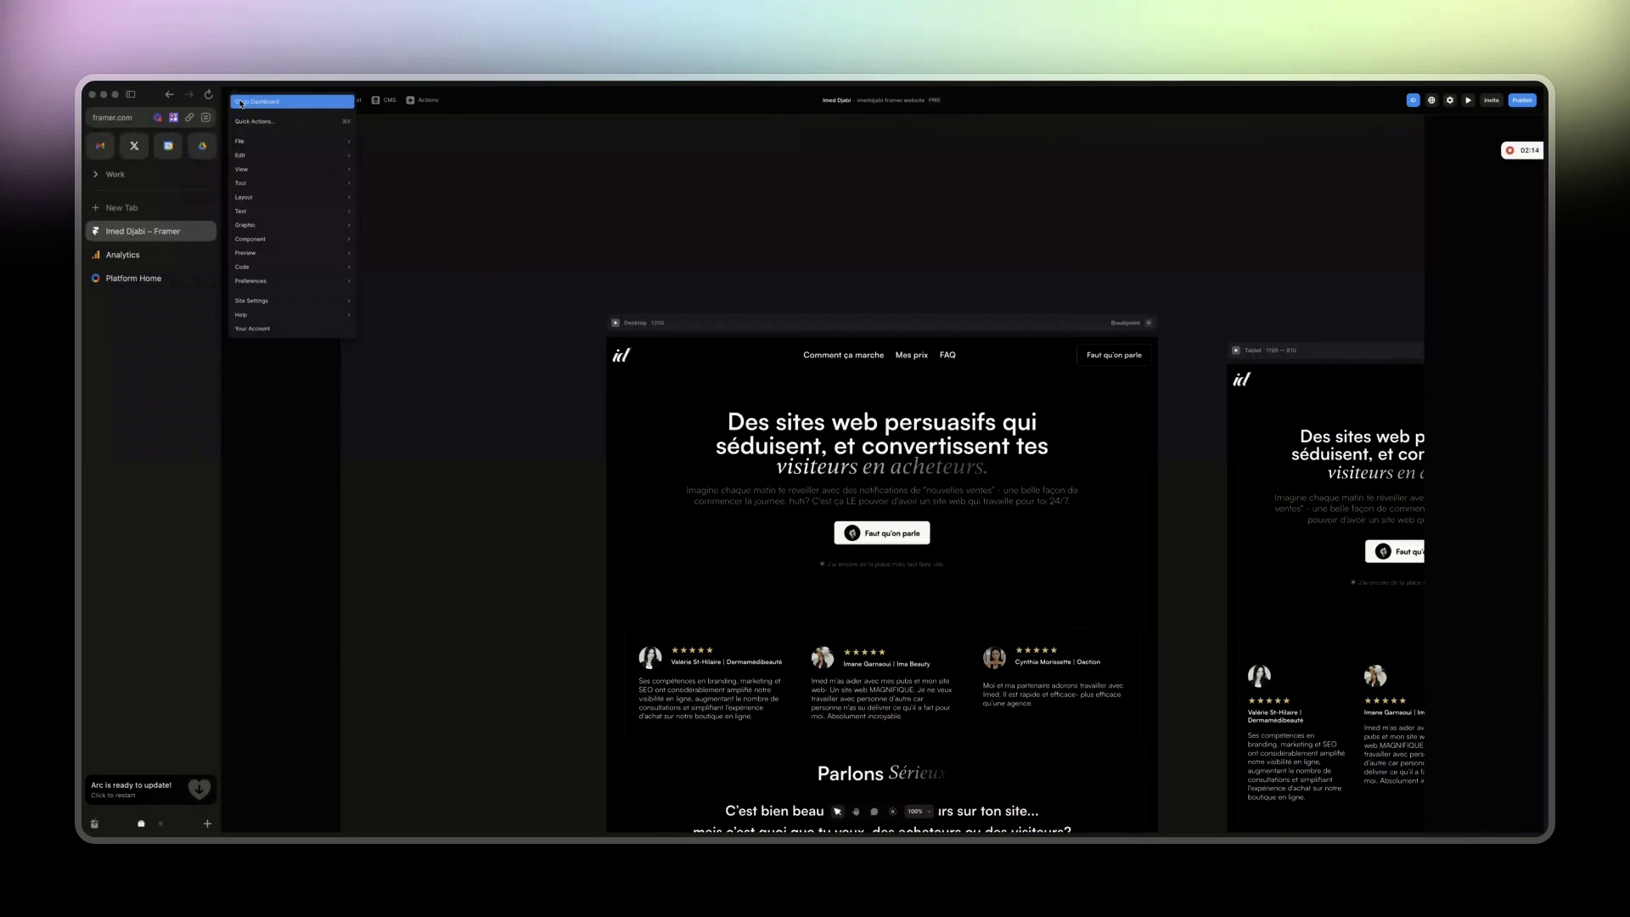
{"action": "mouse_move", "coordinate": [279, 304]}
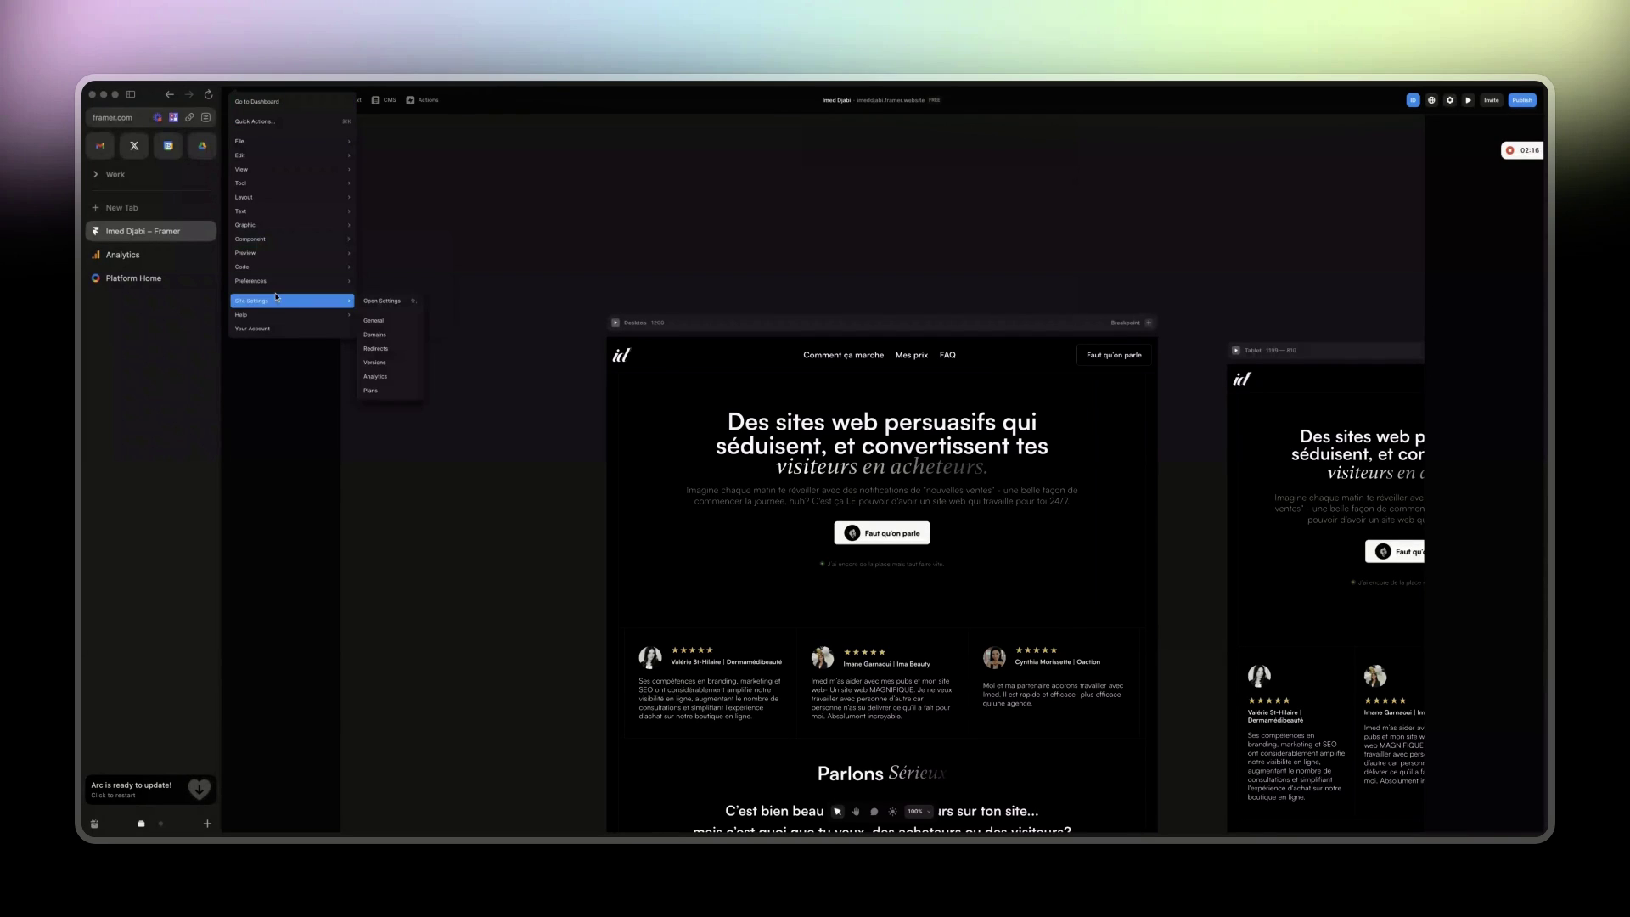
{"action": "left_click", "coordinate": [374, 320]}
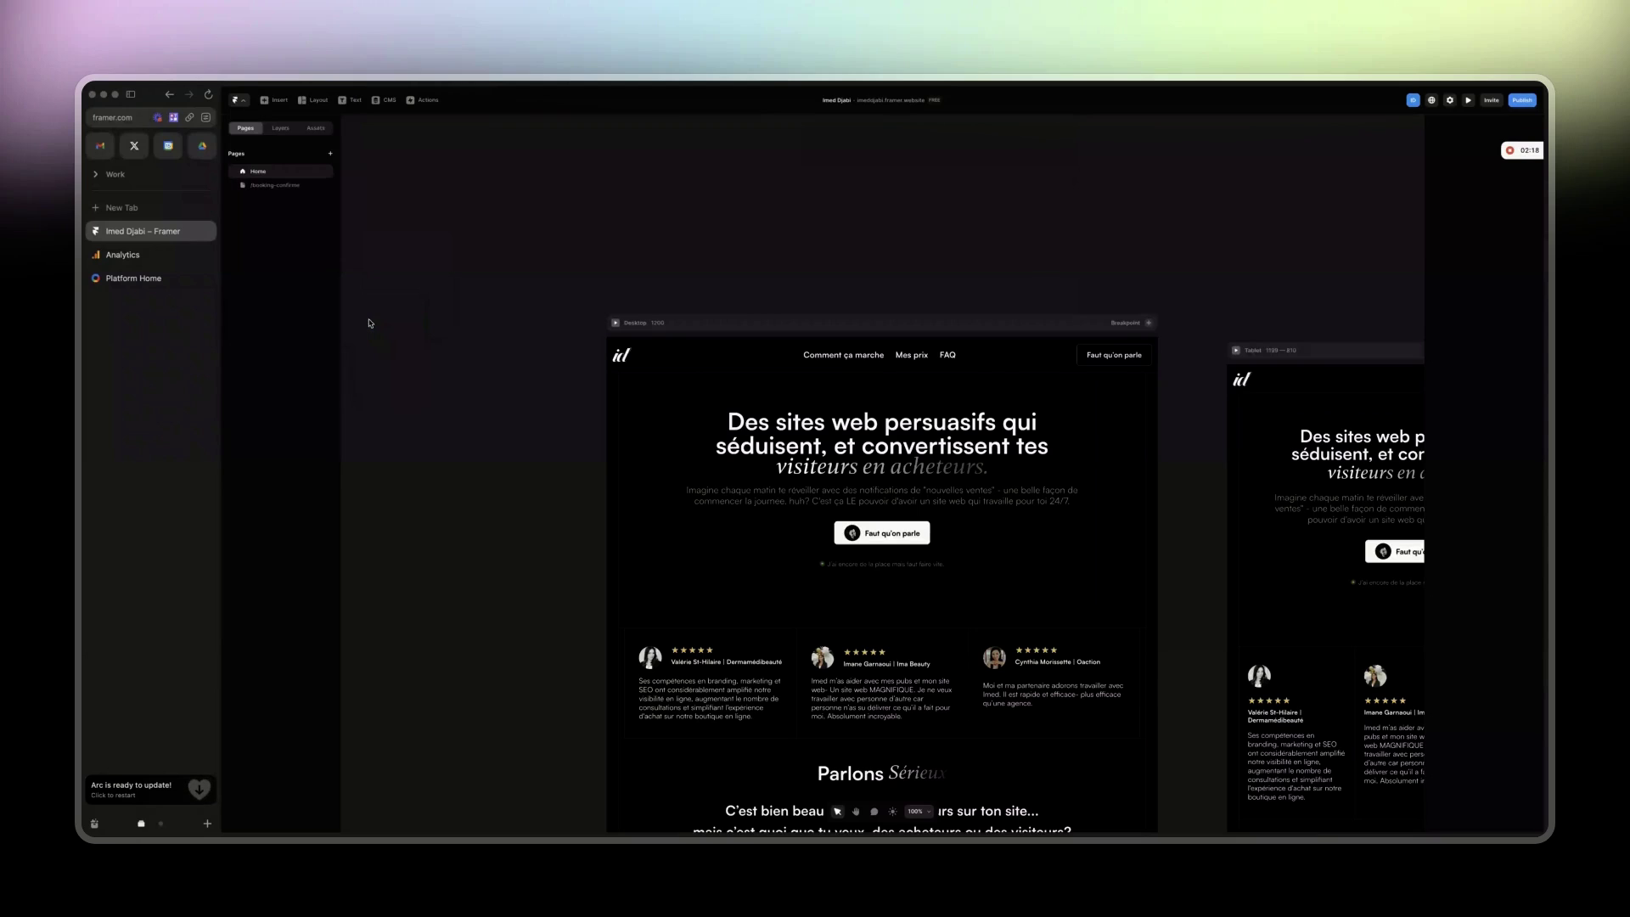
{"action": "scroll", "coordinate": [899, 312], "scroll_direction": "down", "scroll_amount": 10}
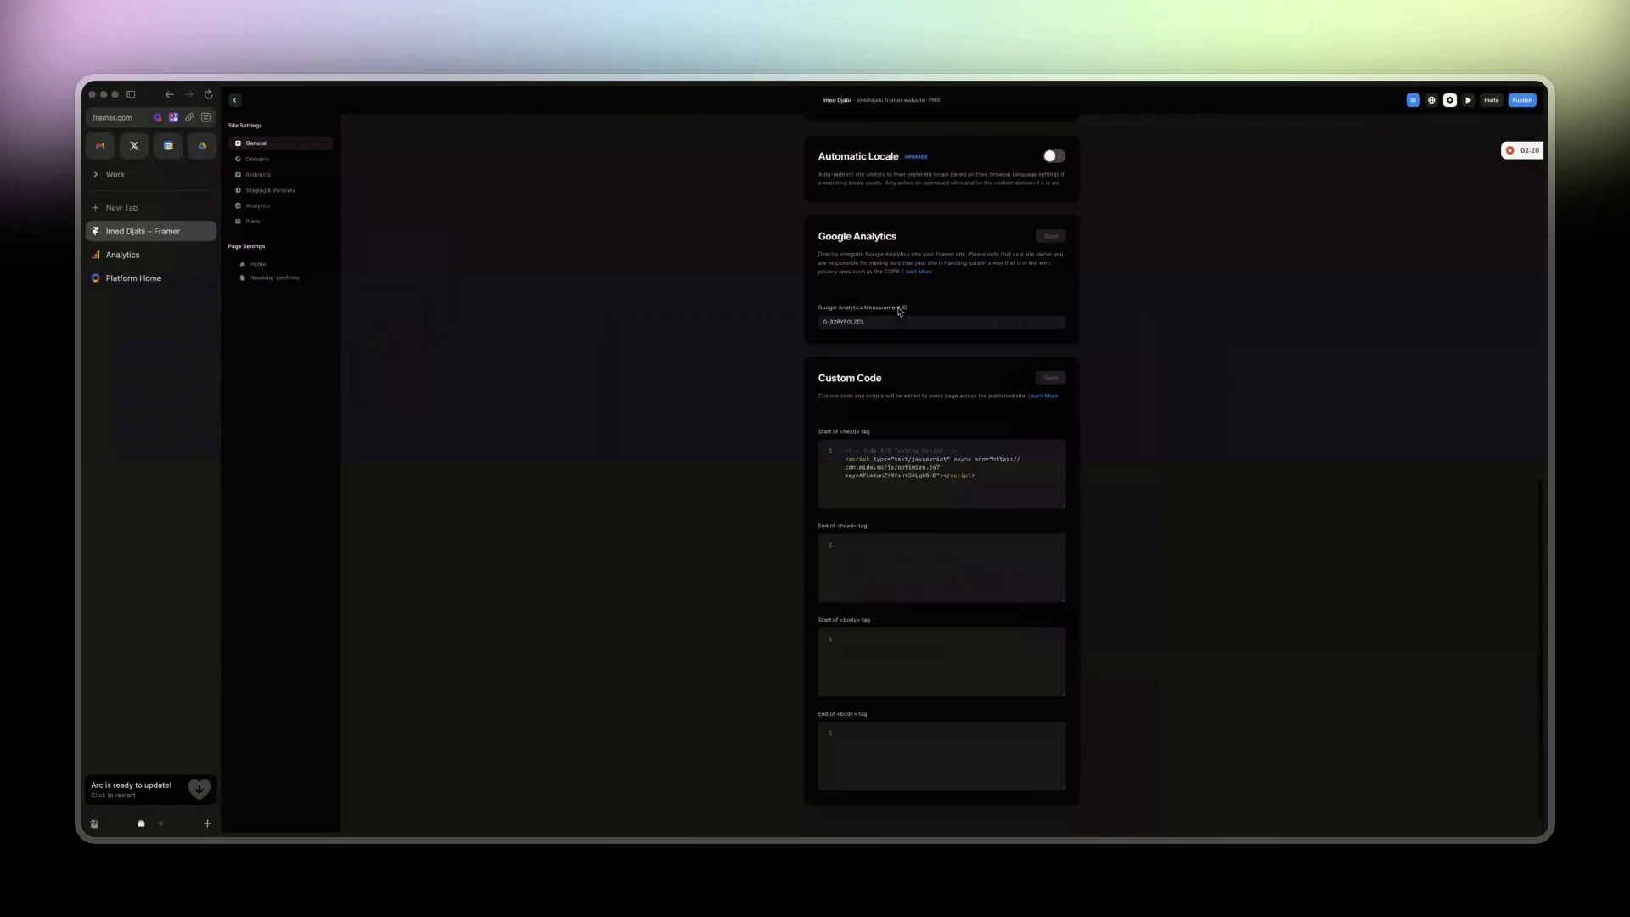
{"action": "scroll", "coordinate": [840, 448], "scroll_direction": "up", "scroll_amount": 2}
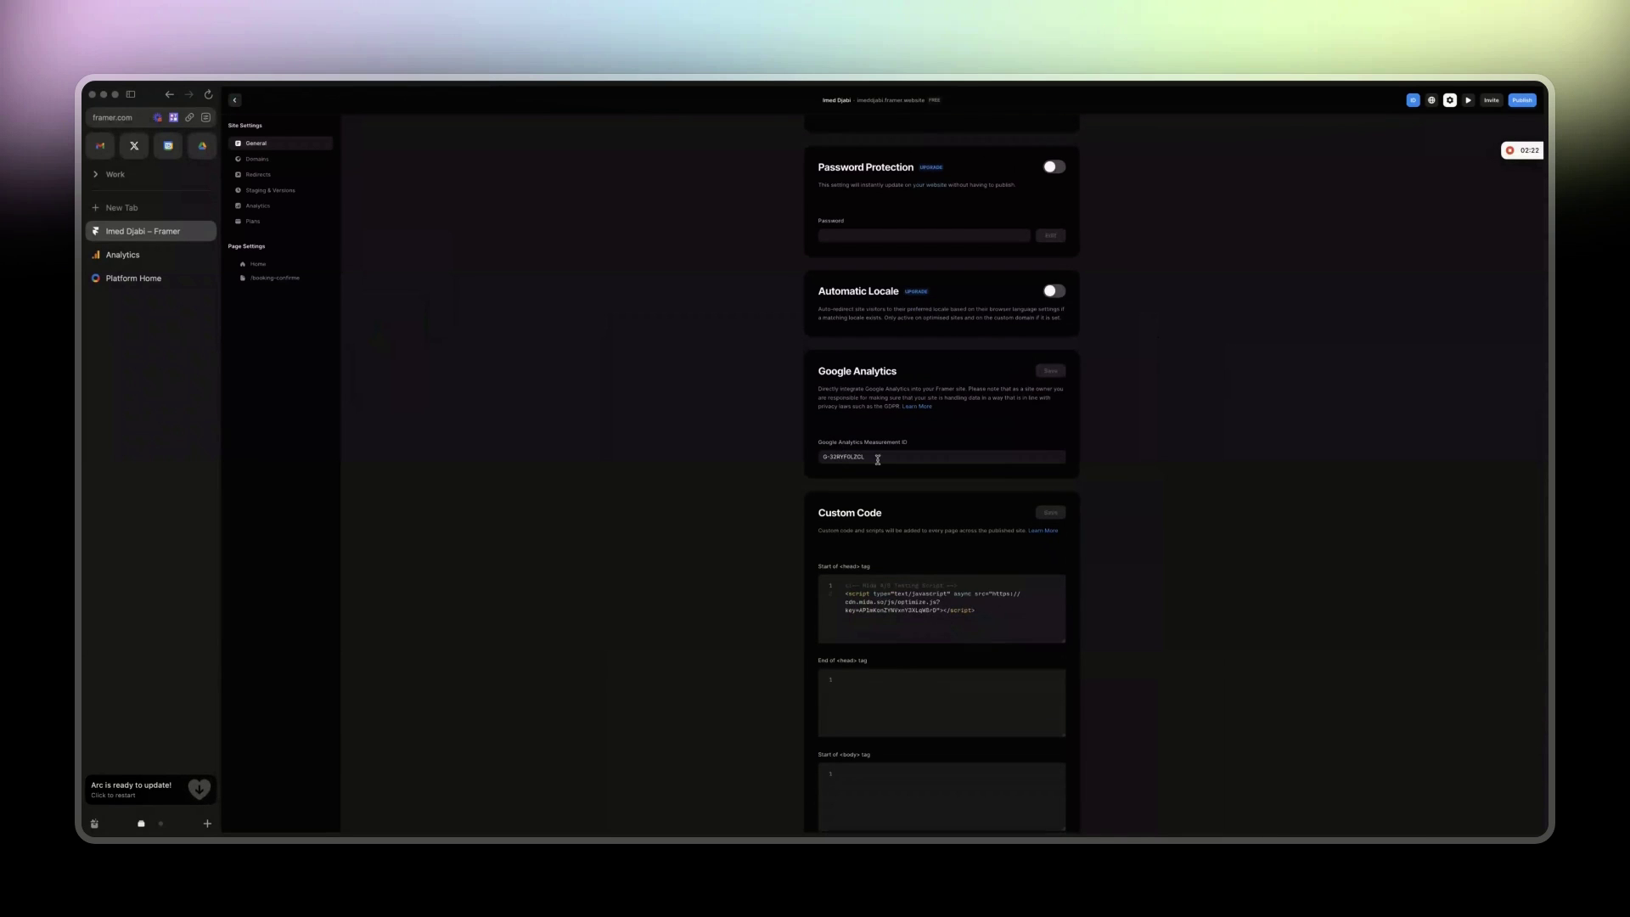
Replace the Google Analytics measurement ID with the copied one, save, and publish the site
{"action": "triple_click", "coordinate": [874, 457]}
{"action": "key", "text": "BackSpace"}
{"action": "type", "text": "G-0GWTD9JX6Y"}
{"action": "left_click", "coordinate": [1049, 375]}
{"action": "mouse_move", "coordinate": [1526, 141]}
{"action": "left_click", "coordinate": [1521, 101]}
Open the Google tag settings for the ID - Framer stream and expand the full settings list
{"action": "left_click", "coordinate": [120, 263]}
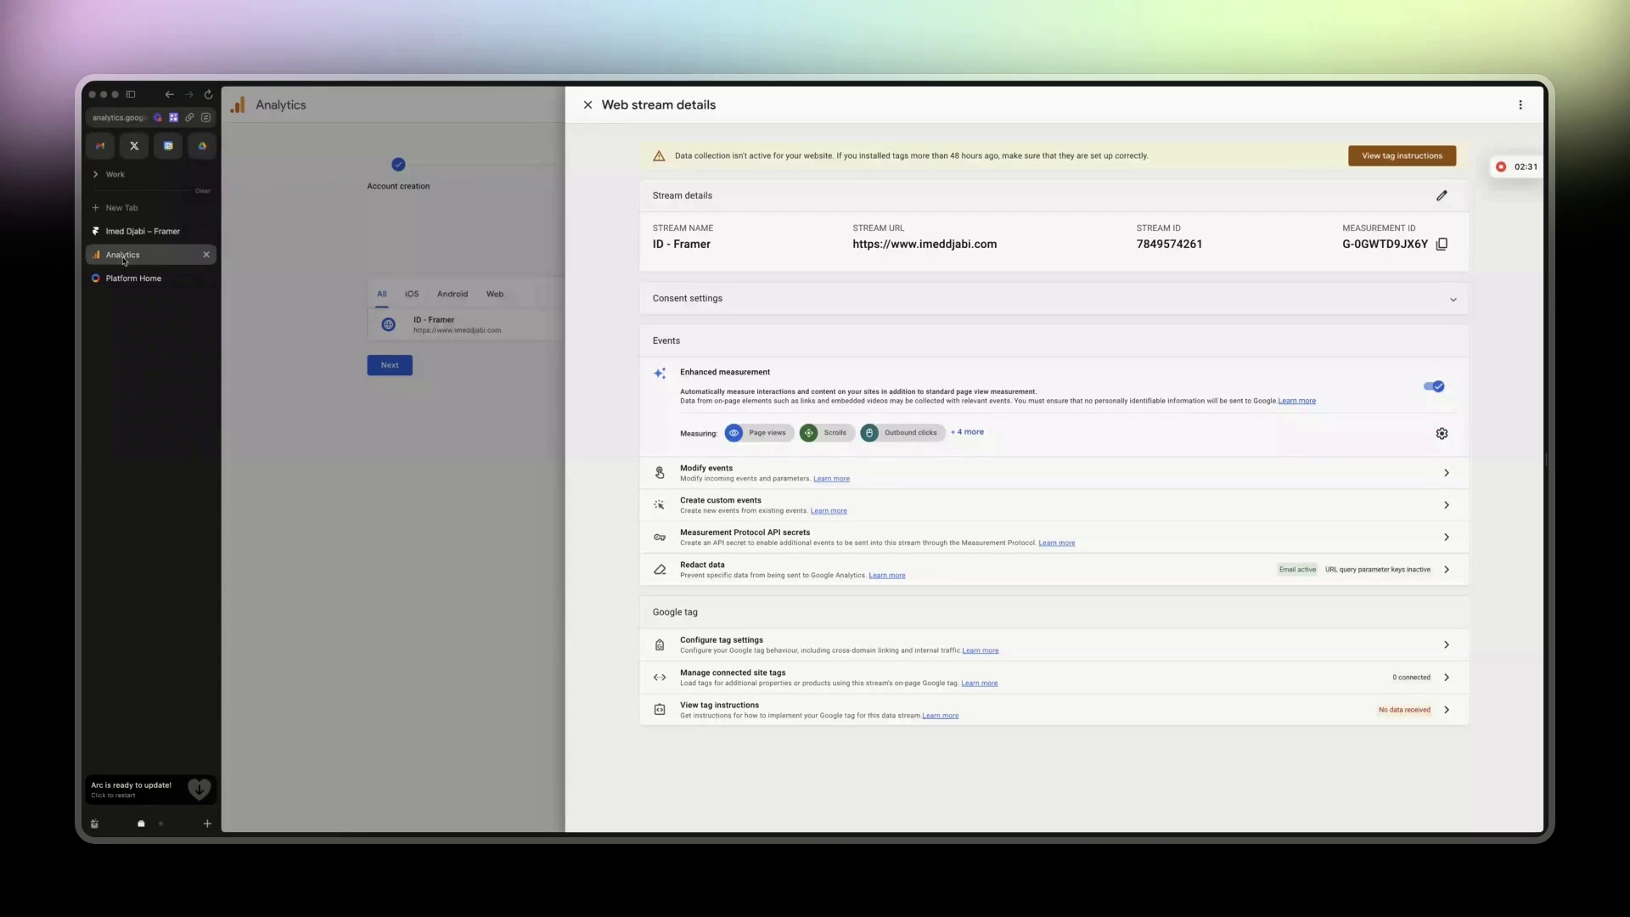
{"action": "left_click", "coordinate": [758, 647]}
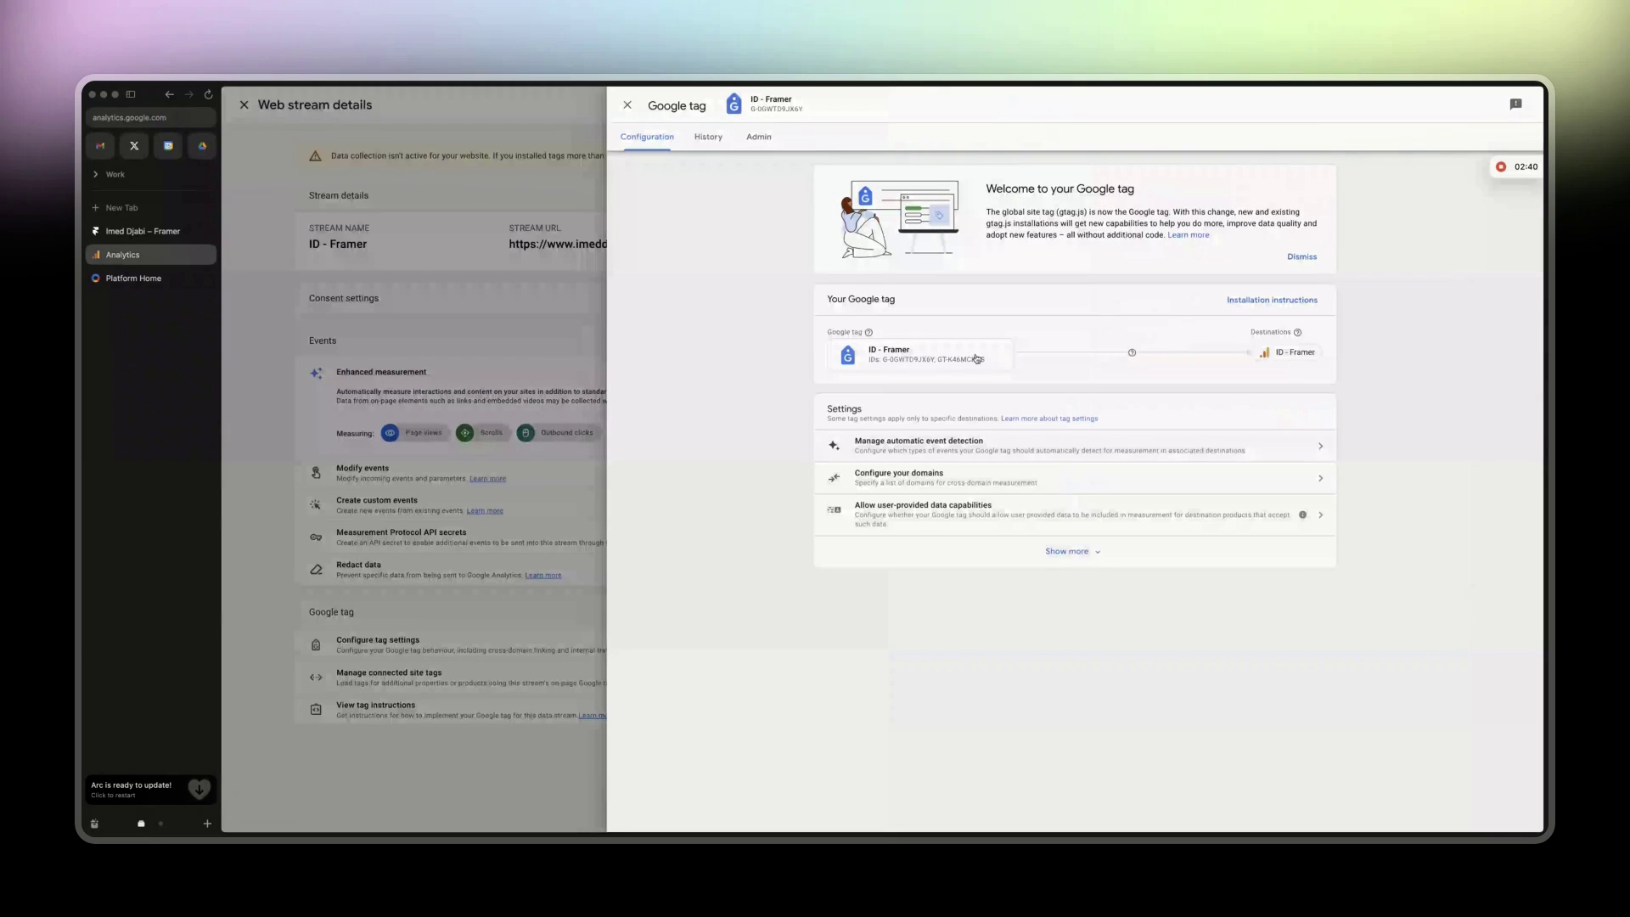
{"action": "left_click", "coordinate": [1071, 551]}
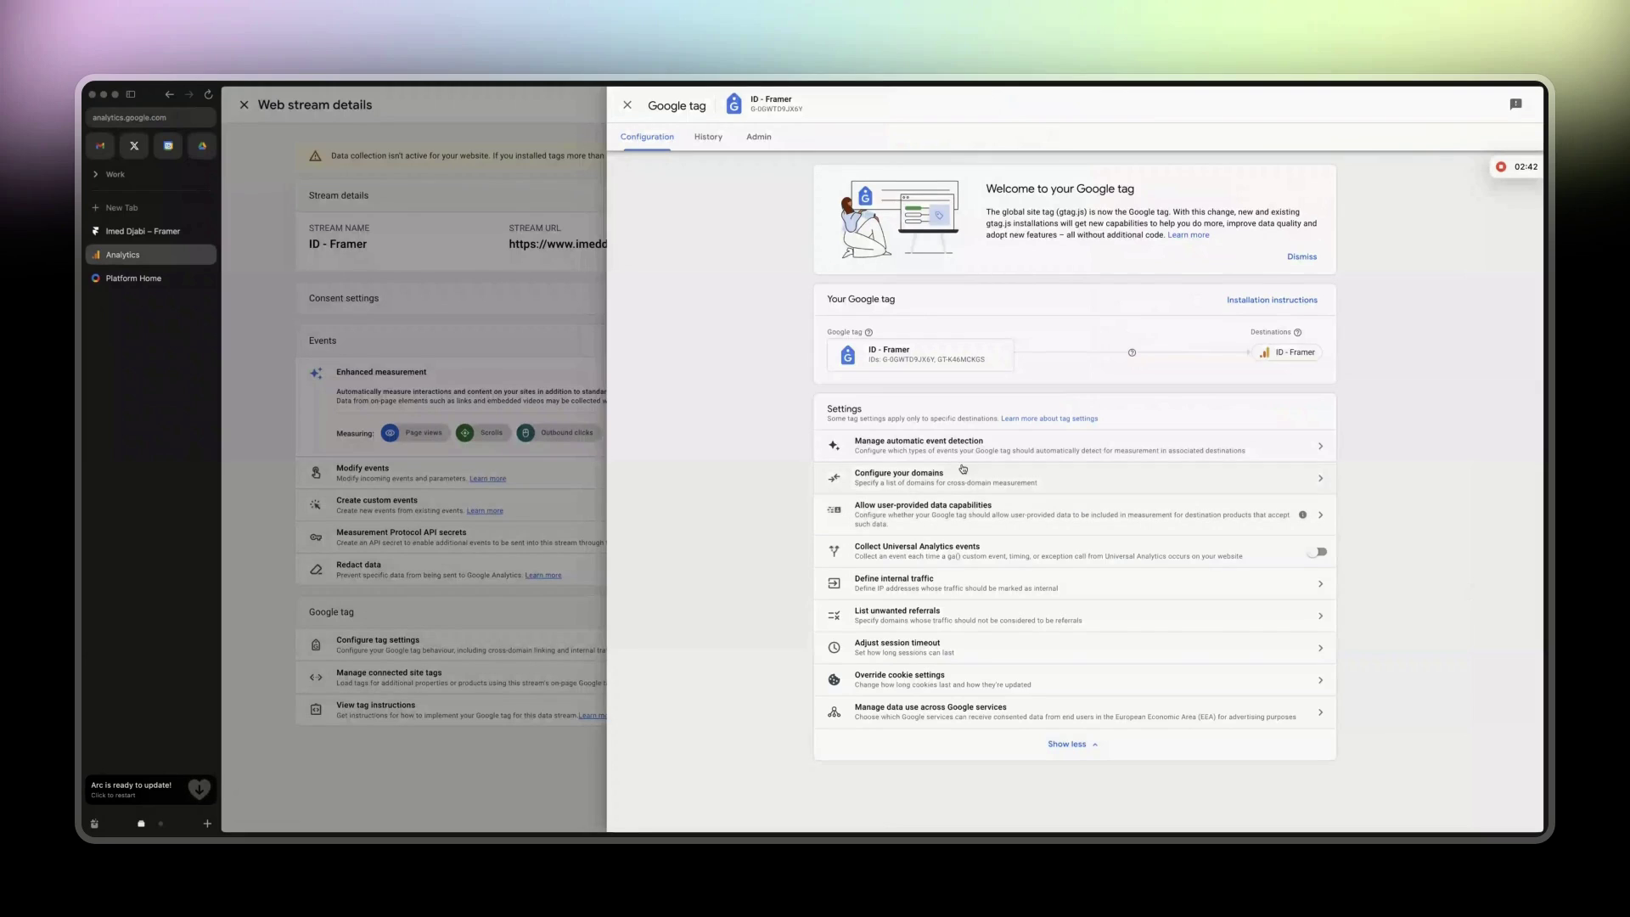